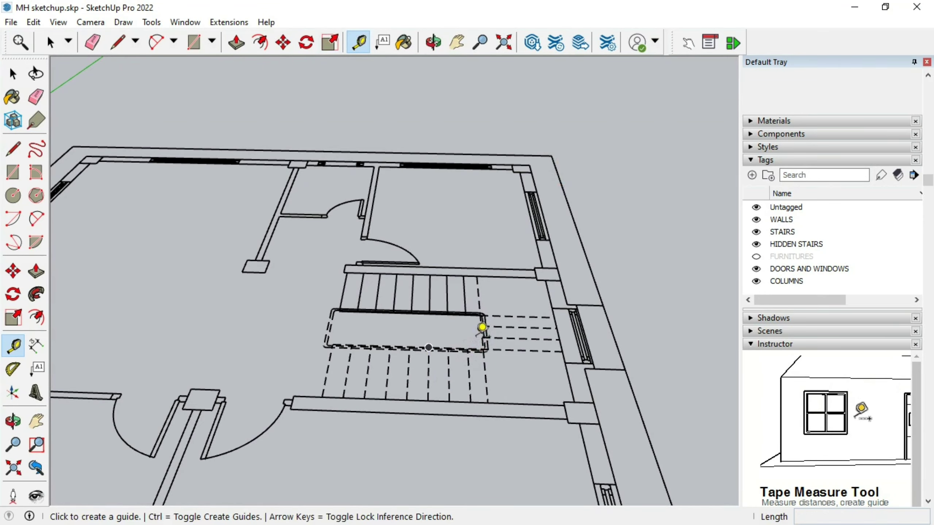
Step: Measure a step-height guide from the stair corner and draw the first step rectangle
click(347, 272)
scroll(353, 274, up, 3)
click(345, 202)
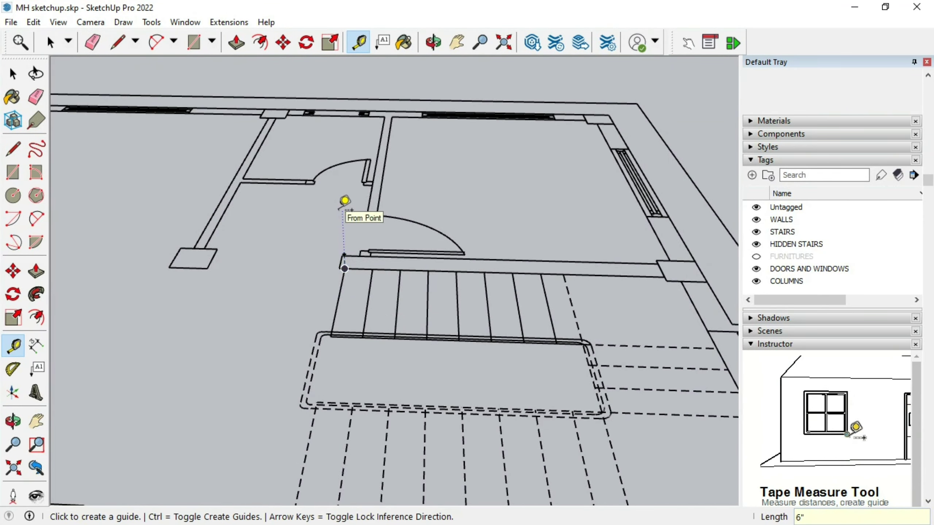
scroll(338, 191, up, 3)
click(194, 42)
click(340, 232)
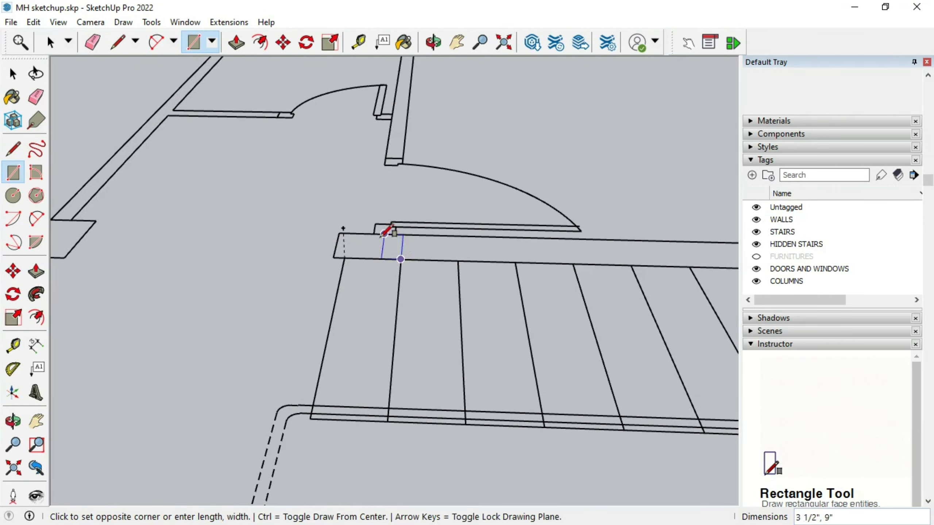
scroll(386, 229, up, 3)
Step: Select the step rectangle and run a diagonal guide through the step corners
click(459, 292)
key(space)
scroll(399, 243, down, 5)
click(358, 42)
click(208, 303)
scroll(206, 294, up, 2)
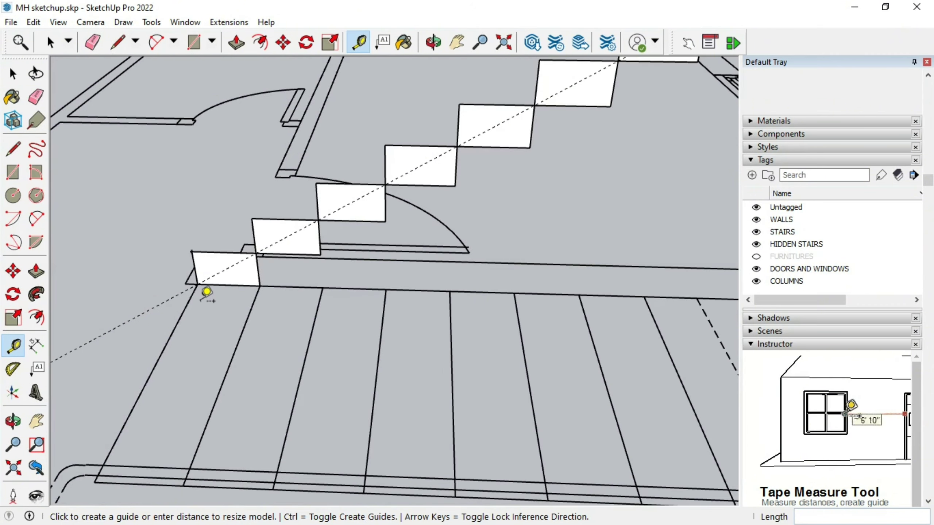
scroll(313, 255, up, 3)
Step: Place a Protractor guide perpendicular to the pitch guide at a step corner
click(14, 380)
scroll(256, 239, up, 2)
click(255, 234)
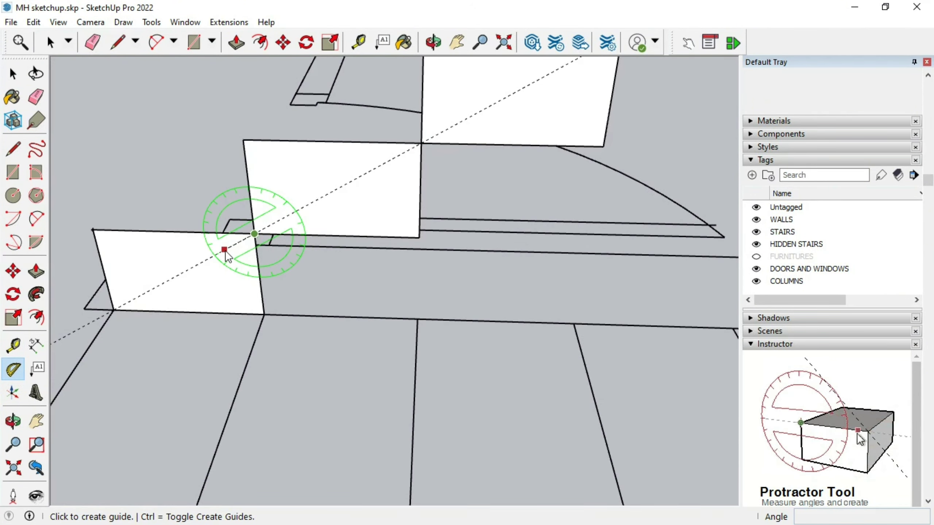
click(224, 250)
click(327, 324)
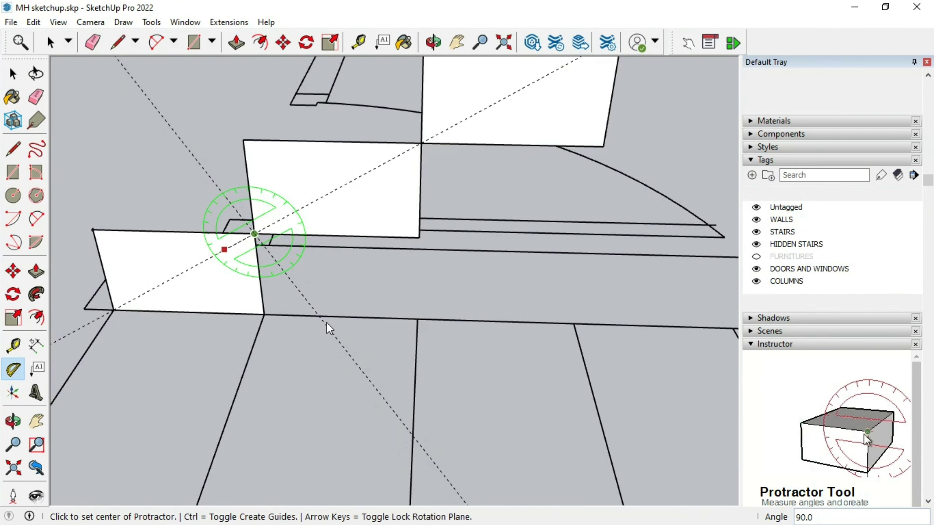
Step: Measure a 6-inch offset from the step corner and add another perpendicular guide
click(358, 42)
click(255, 234)
text(6)
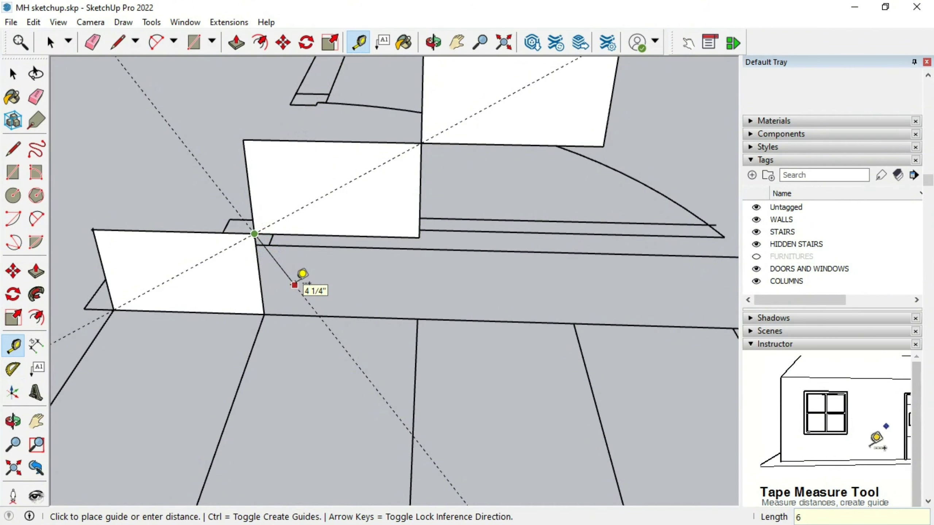
key(Return)
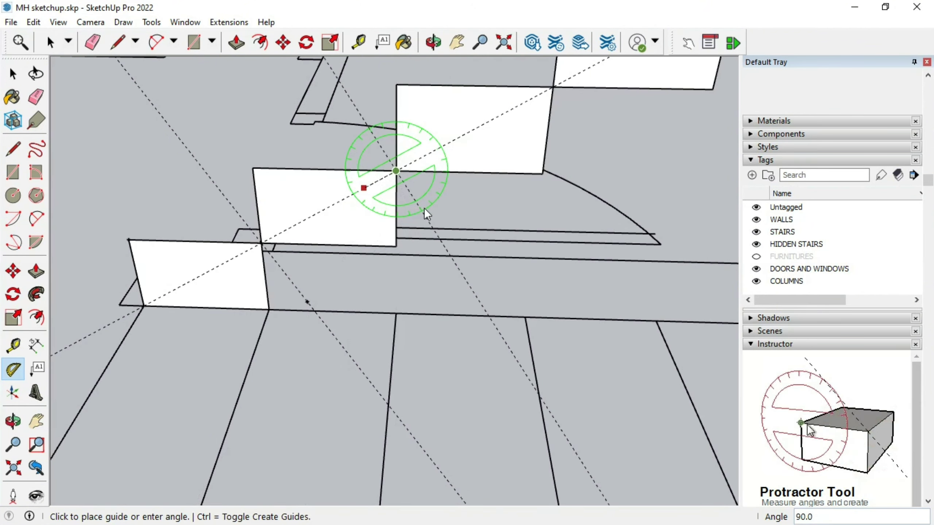
click(431, 221)
Step: Add a 9-inch offset guide below the pitch line
key(t)
click(396, 170)
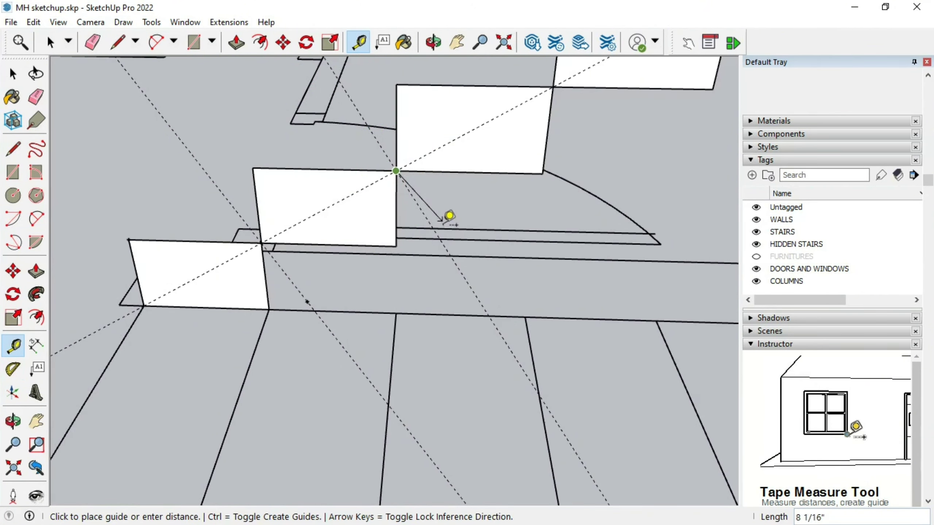
click(445, 247)
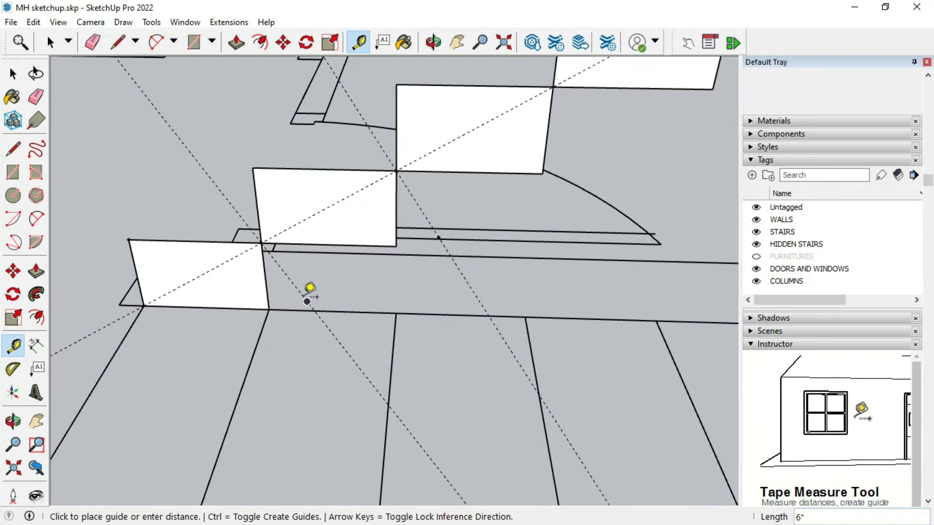
text(9)
key(Return)
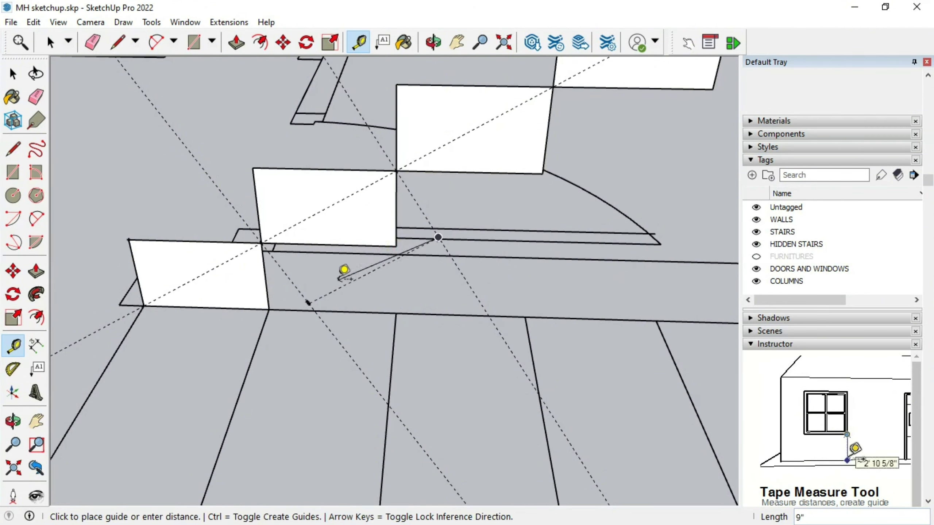
click(396, 311)
Step: Lay a parallel guide along the pitch from the offset point and begin an edge at a step corner
scroll(344, 285, up, 3)
scroll(152, 146, up, 3)
click(267, 315)
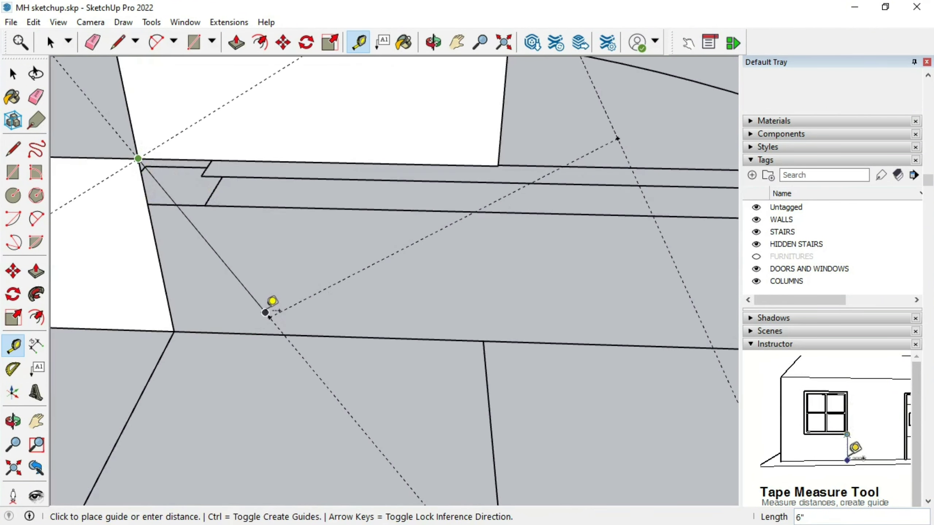
click(288, 290)
scroll(348, 317, down, 3)
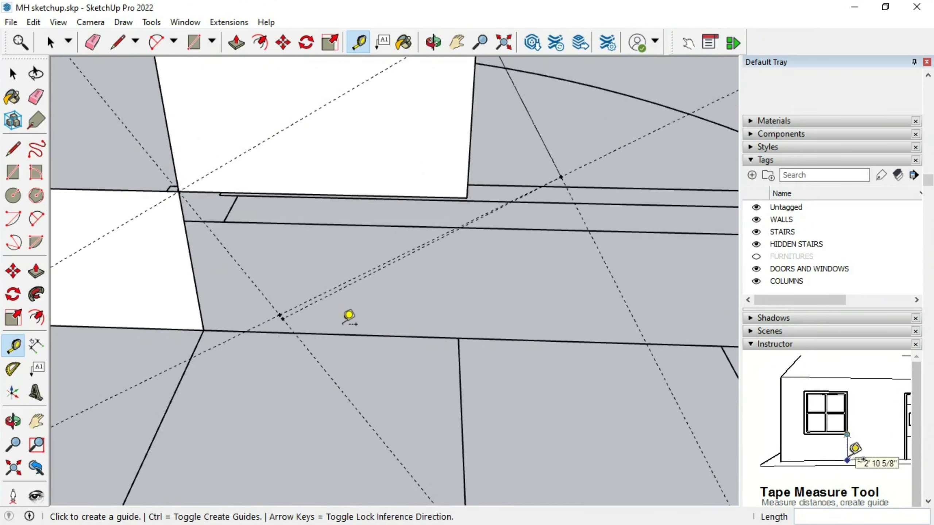
scroll(383, 326, down, 2)
scroll(457, 298, up, 2)
scroll(361, 292, up, 2)
scroll(204, 328, up, 2)
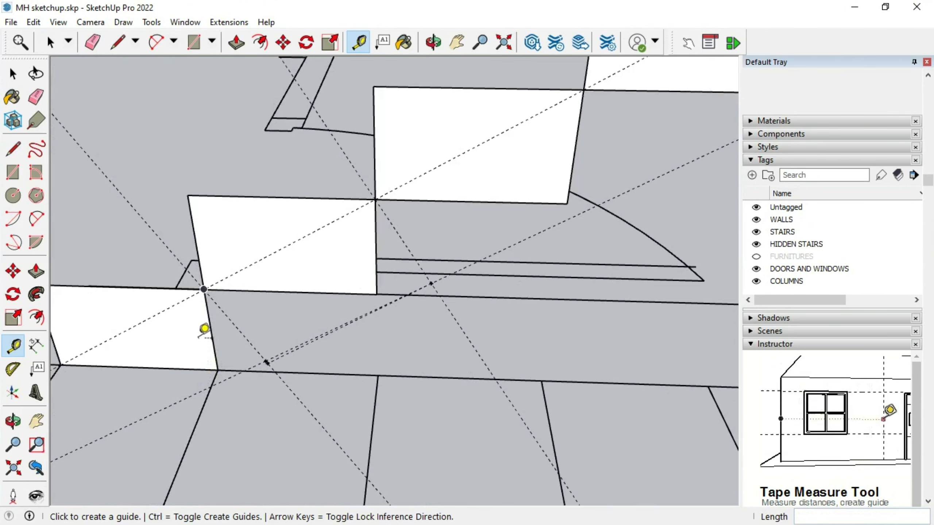
scroll(231, 360, up, 2)
scroll(274, 350, up, 2)
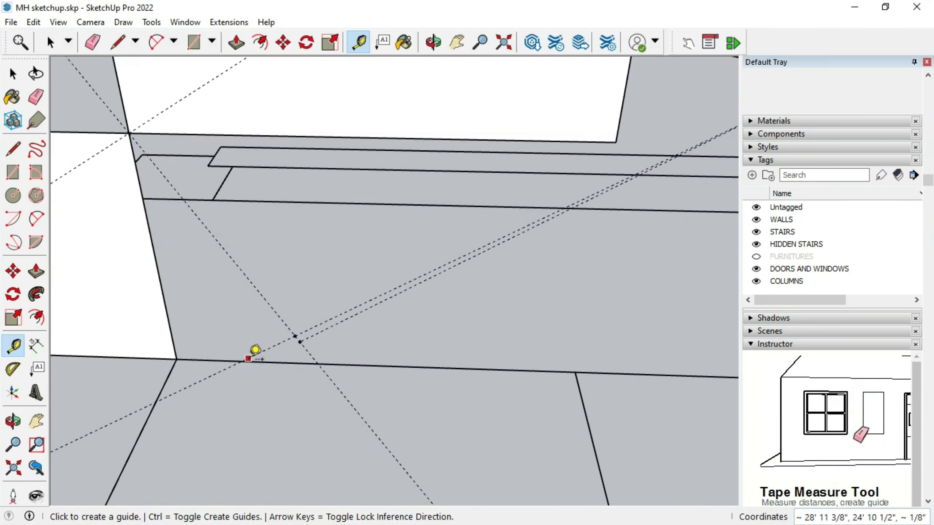
click(117, 42)
click(176, 358)
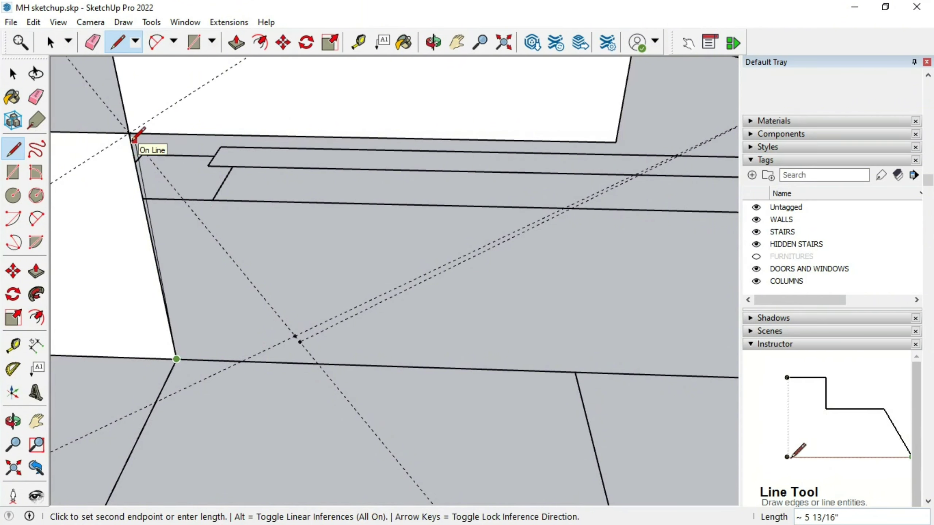
Step: Cancel the unfinished lines and zoom out
key(Escape)
click(295, 336)
key(Escape)
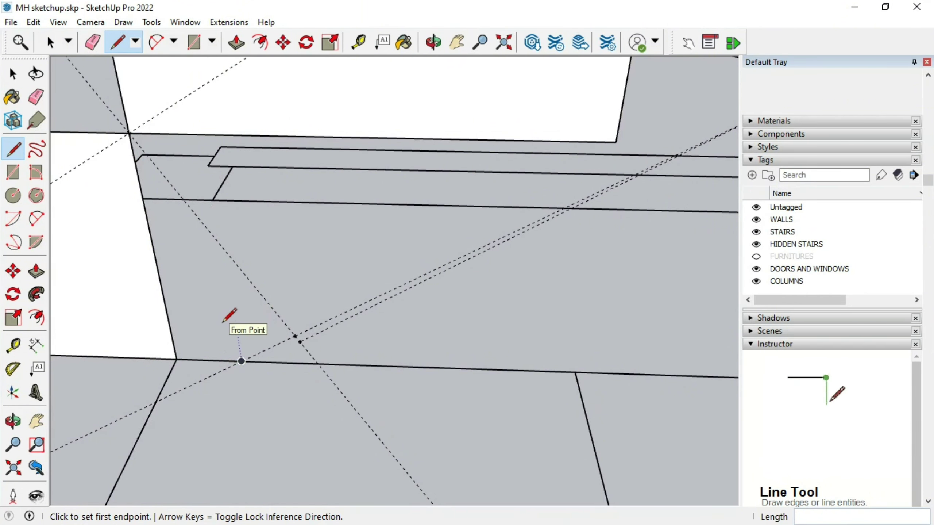
scroll(286, 327, down, 3)
scroll(368, 302, down, 2)
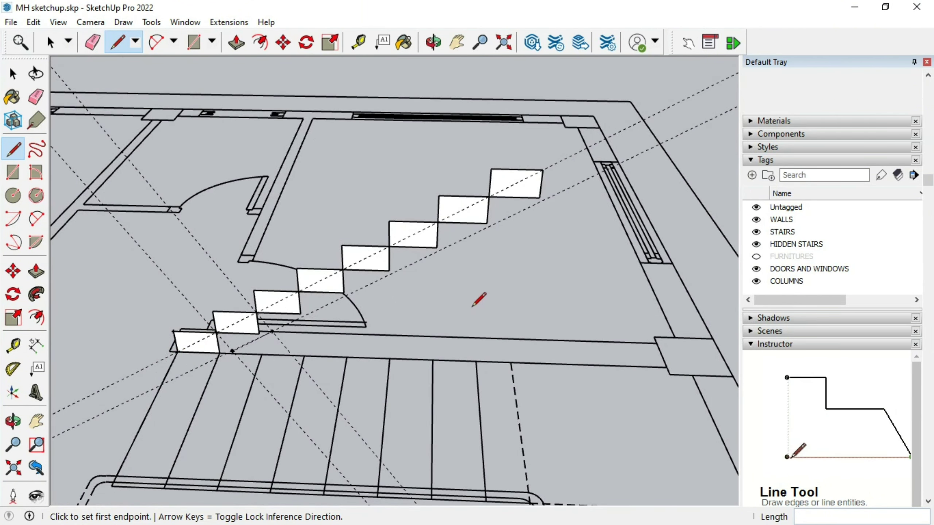
Step: Place guide points along the landing edge and at its far corner
key(t)
scroll(515, 330, up, 1)
click(525, 339)
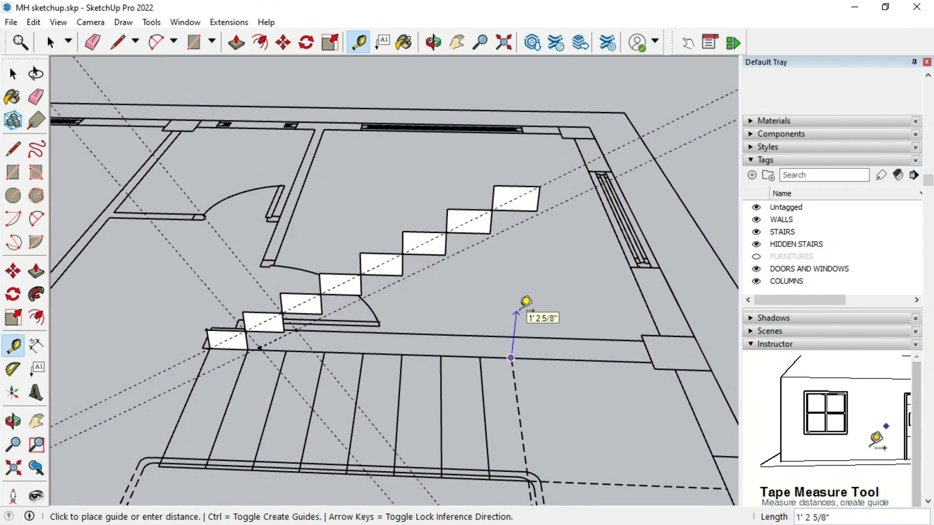
click(529, 332)
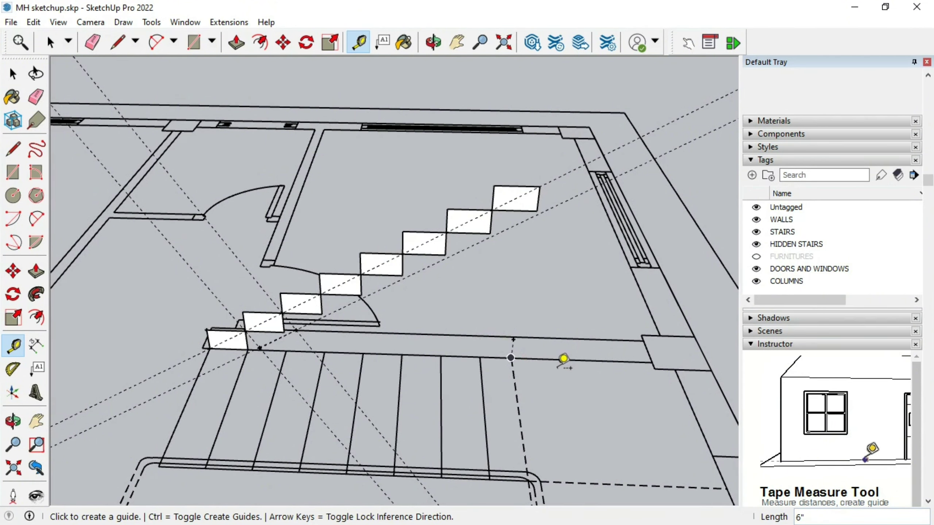
shift+middle_drag(587, 405, 530, 365)
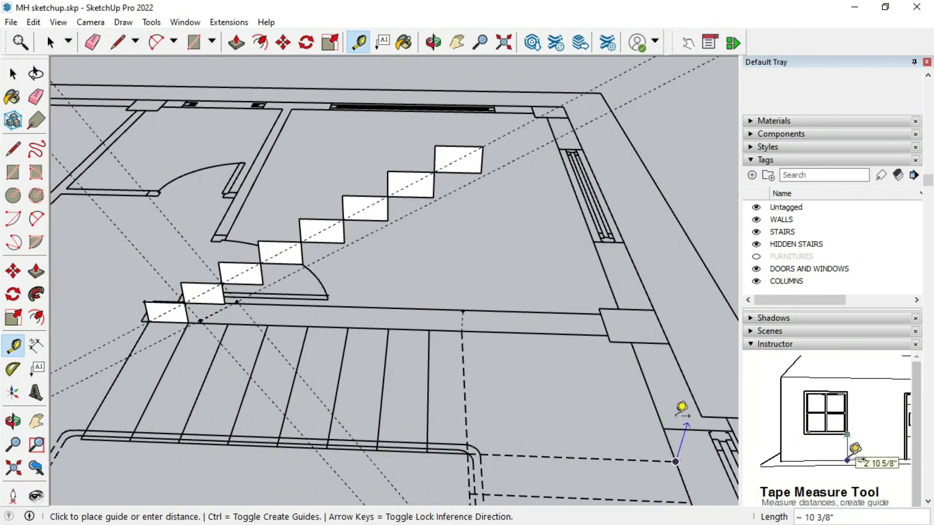
click(699, 376)
Step: Draw a thin landing rectangle at the landing edge
key(r)
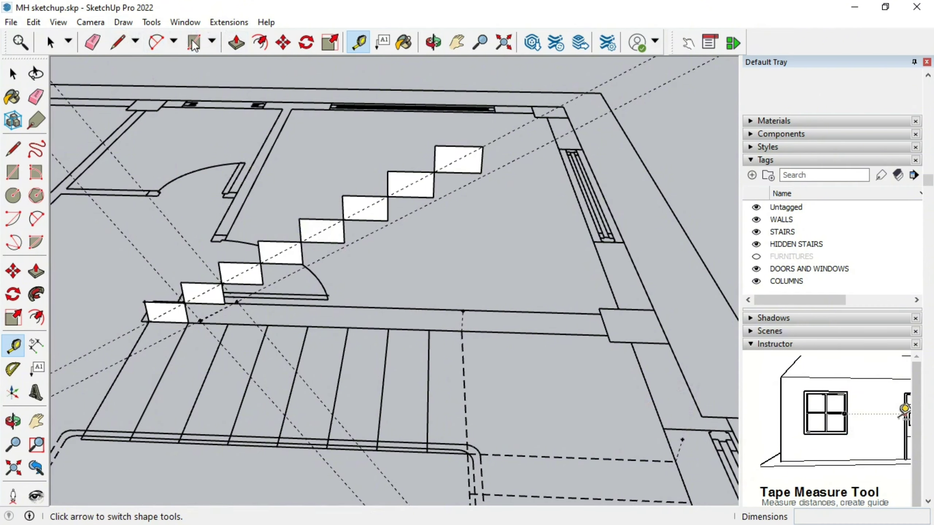
click(675, 460)
scroll(472, 448, up, 2)
click(473, 448)
scroll(208, 334, down, 3)
scroll(457, 267, down, 5)
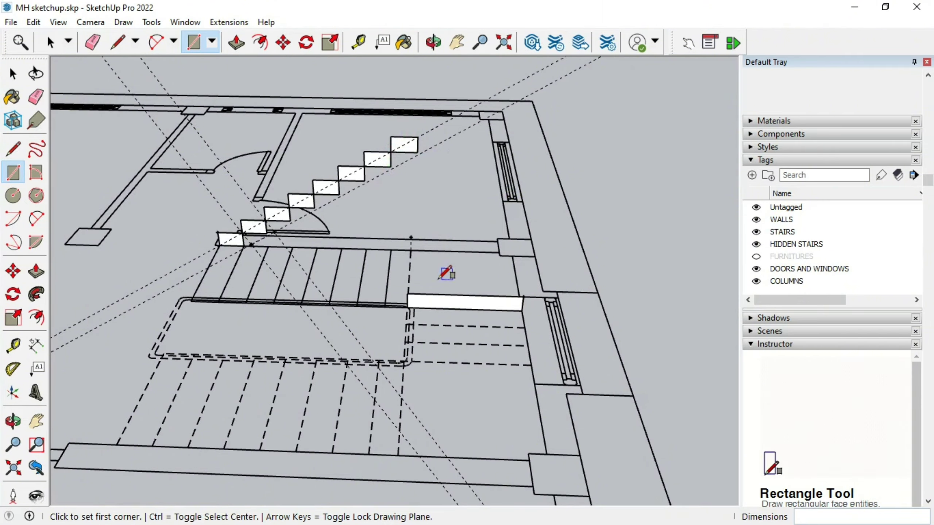
Step: Copy the landing rectangle up about 5' 2 13/16" so it meets the top step
click(52, 43)
click(432, 300)
key(m)
key(ctrl)
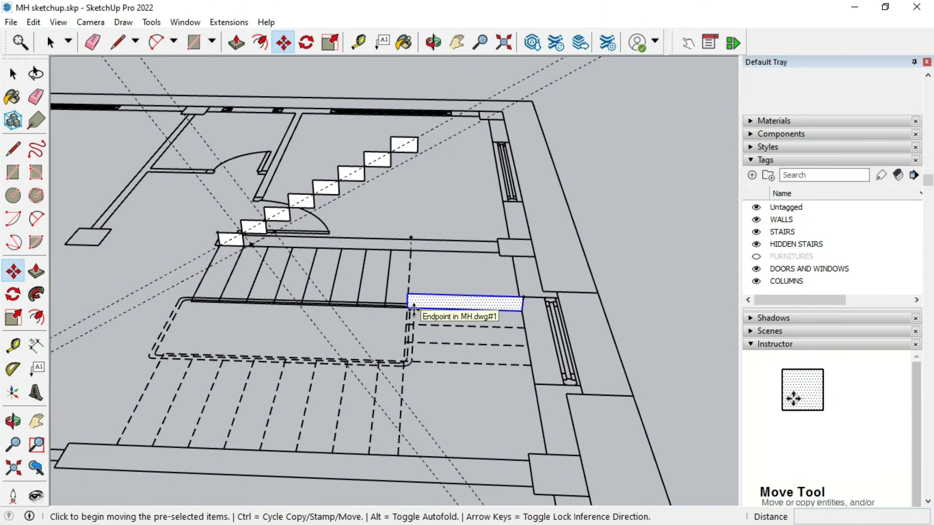
scroll(412, 311, up, 3)
scroll(403, 309, up, 3)
click(401, 309)
scroll(426, 160, up, 5)
click(425, 160)
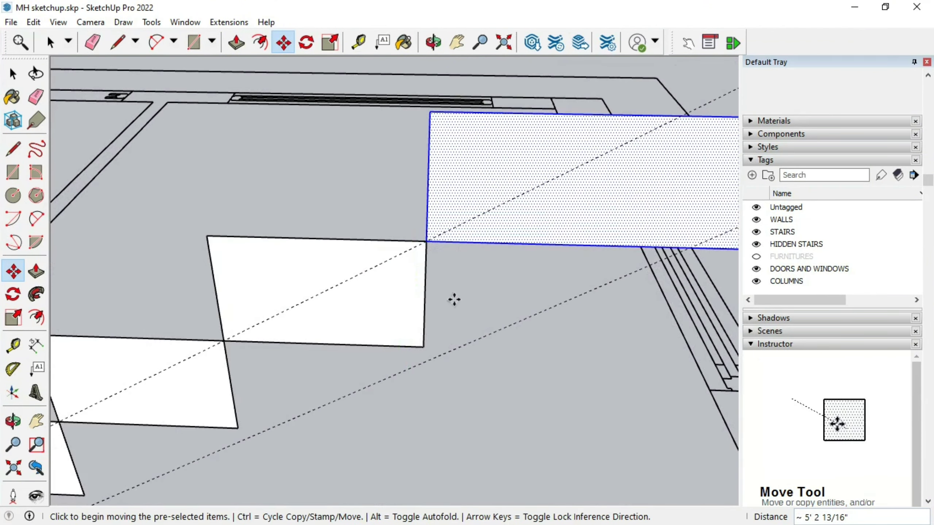
scroll(453, 298, down, 4)
scroll(594, 251, up, 3)
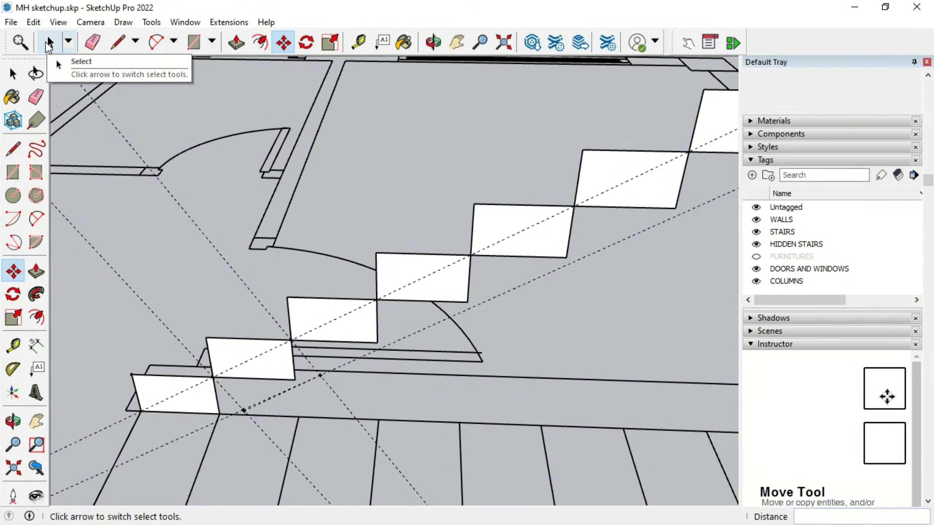
Step: Draw a sloped underside line from the bottom step's guide point to the upper landing corner
key(l)
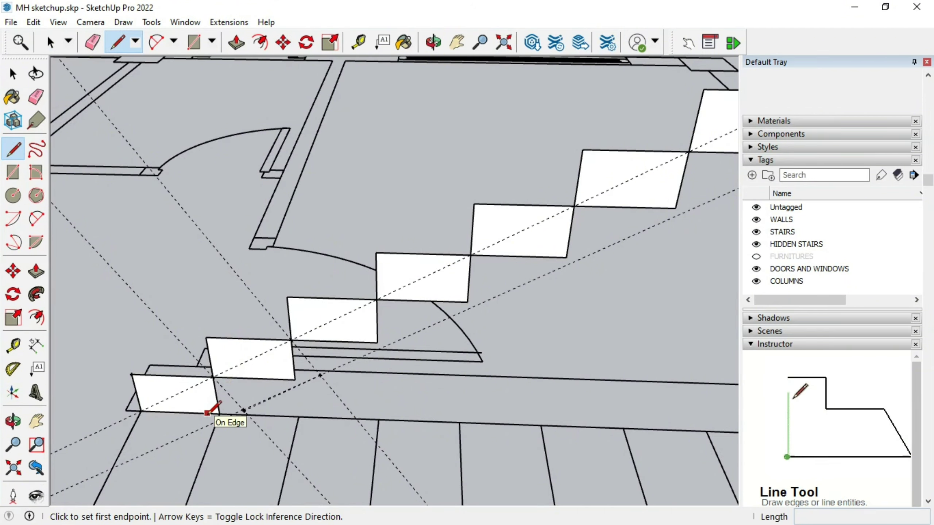
click(216, 421)
scroll(240, 396, up, 2)
scroll(257, 397, up, 2)
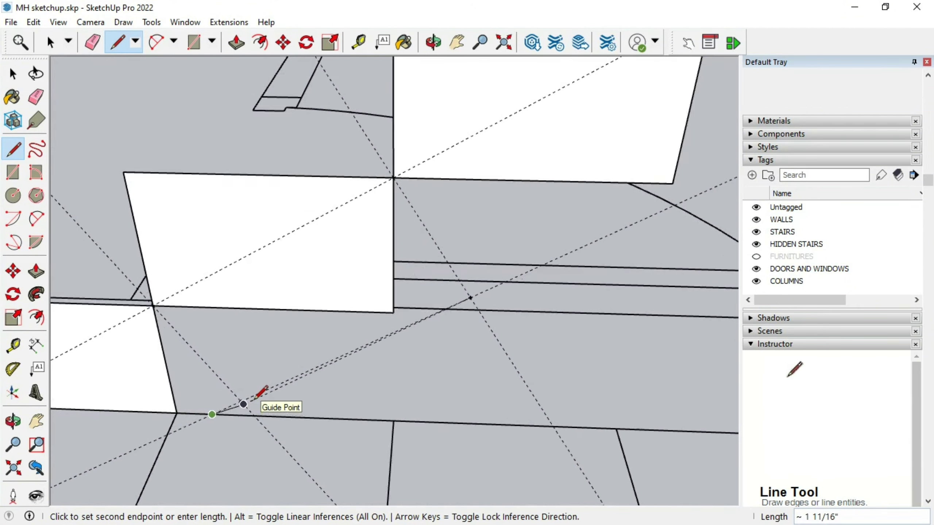
scroll(147, 405, down, 3)
scroll(522, 198, down, 3)
click(548, 153)
scroll(325, 338, down, 3)
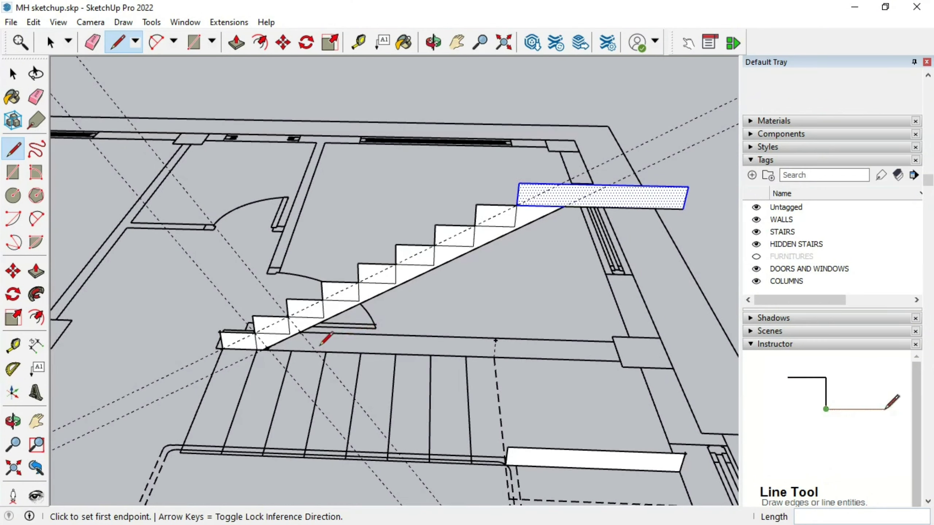
scroll(323, 340, up, 1)
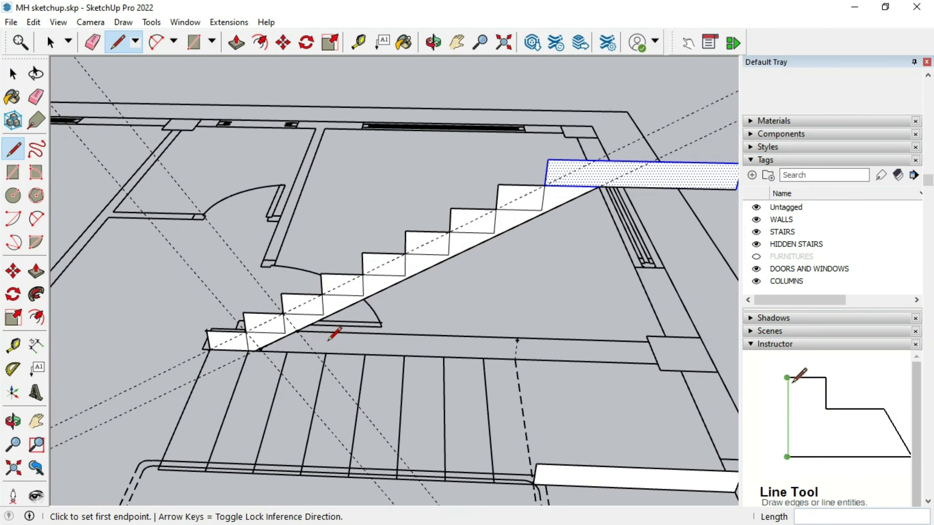
scroll(330, 339, up, 2)
key(e)
scroll(198, 354, up, 2)
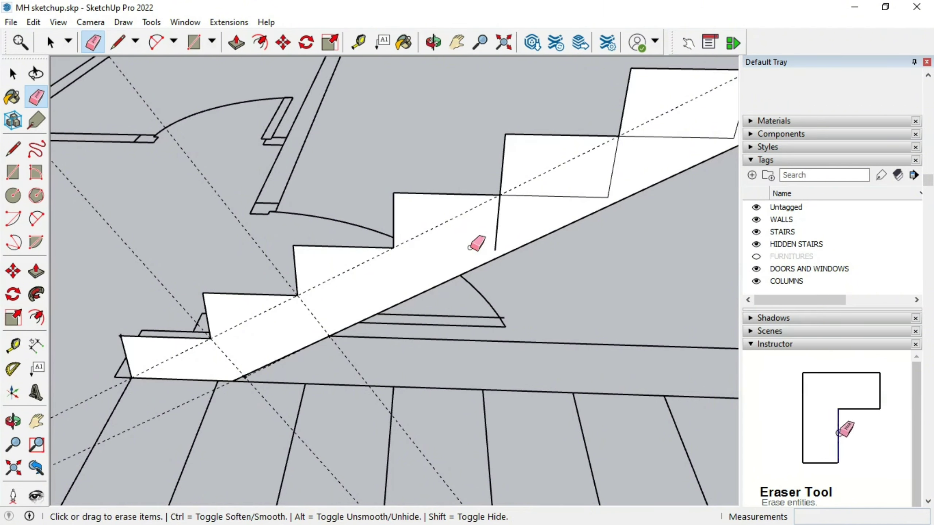
Step: Zoom in and out to inspect the closed stair profile
scroll(475, 192, down, 3)
scroll(480, 211, up, 1)
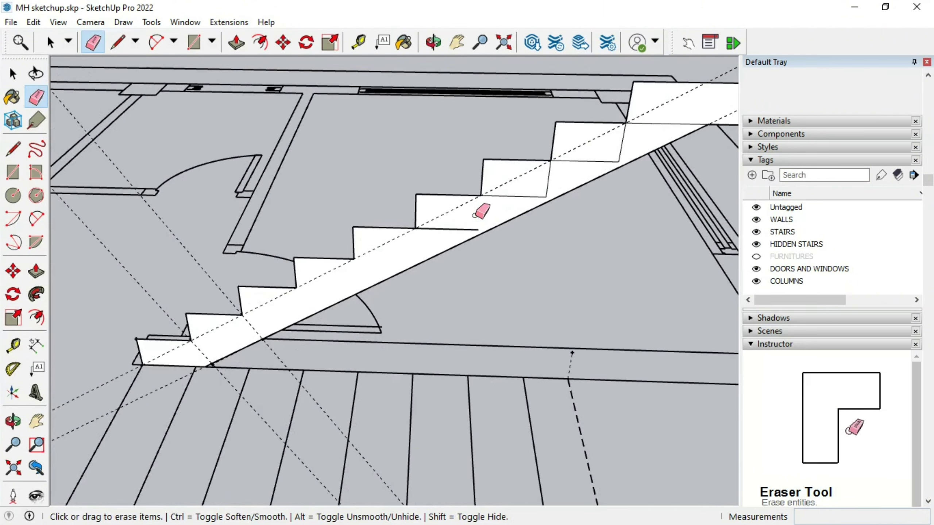
scroll(427, 225, down, 2)
scroll(452, 222, up, 5)
scroll(420, 235, down, 3)
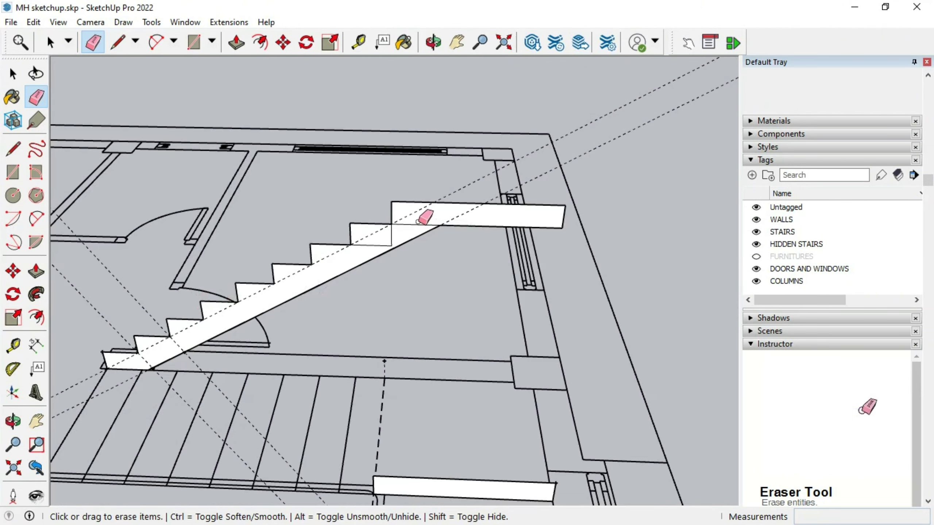
scroll(418, 234, up, 2)
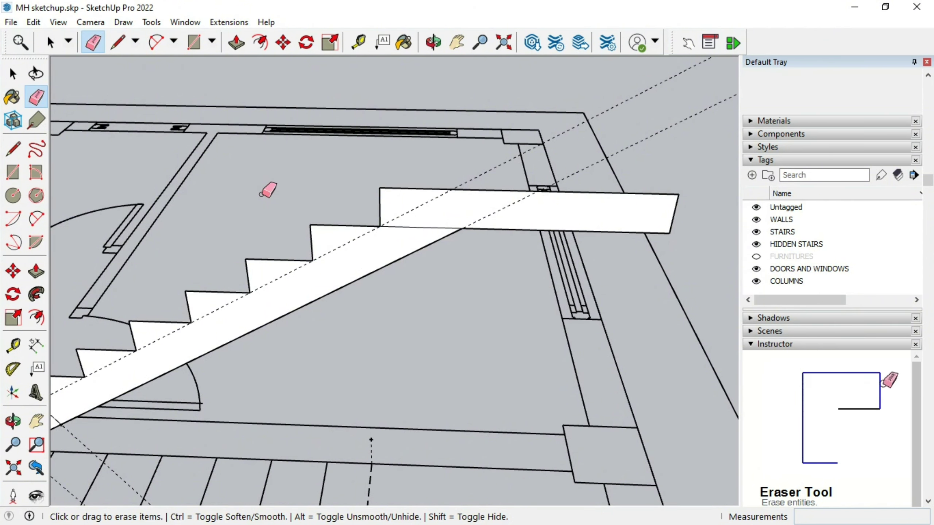
scroll(404, 184, down, 3)
scroll(361, 270, up, 1)
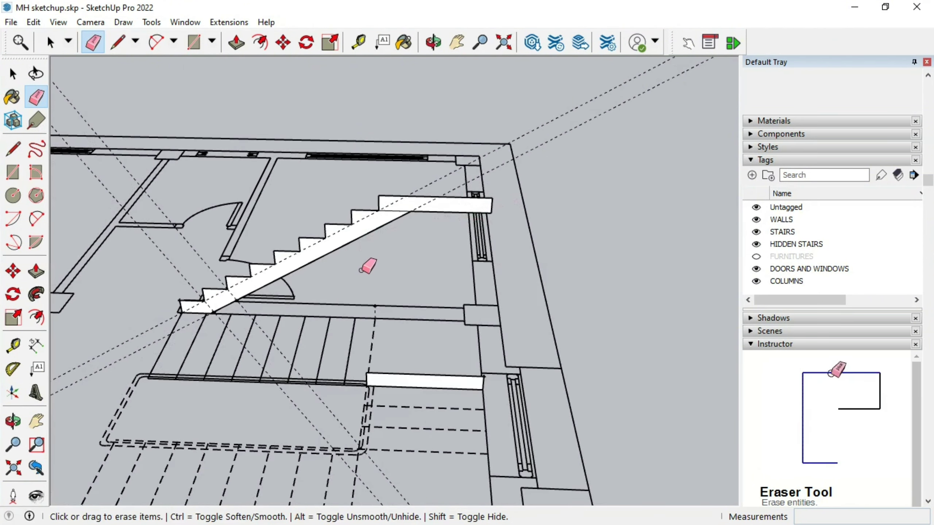
scroll(370, 266, up, 2)
scroll(213, 123, down, 2)
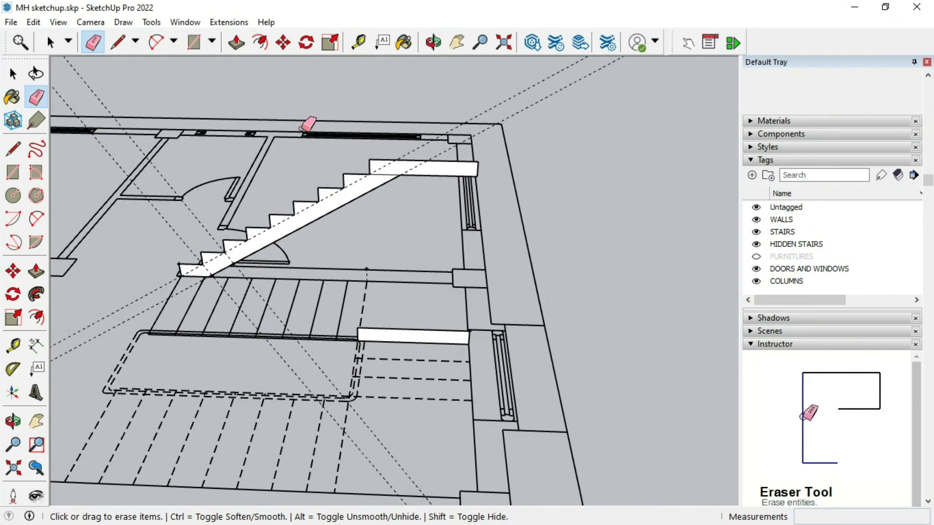
Step: Push/Pull the stair profile out to the 3' 4 1/2" flight width and start raising the landing face
key(p)
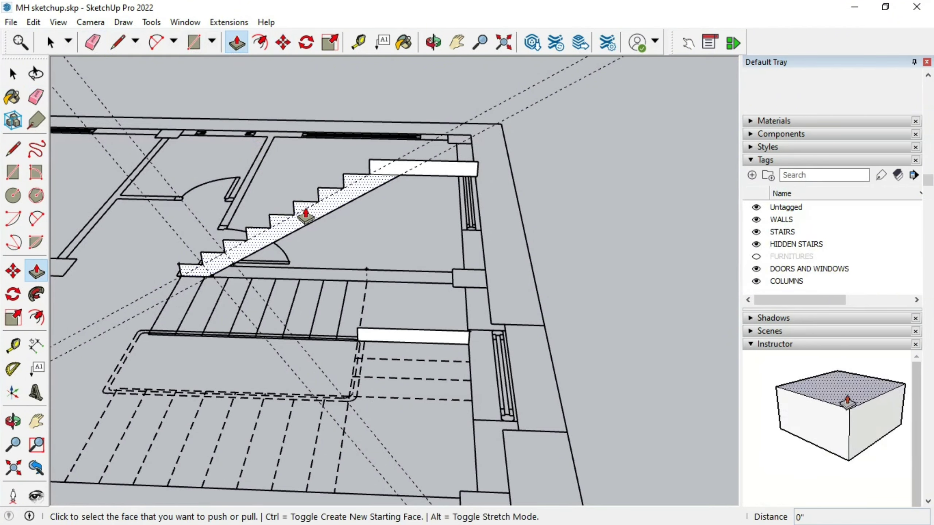
click(306, 208)
scroll(284, 250, up, 2)
scroll(228, 258, up, 2)
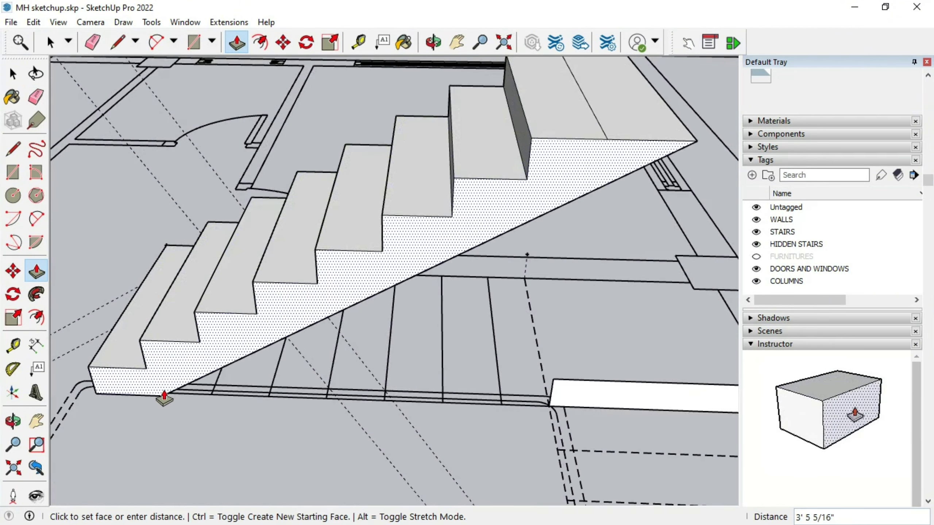
click(382, 409)
scroll(319, 303, down, 3)
click(403, 166)
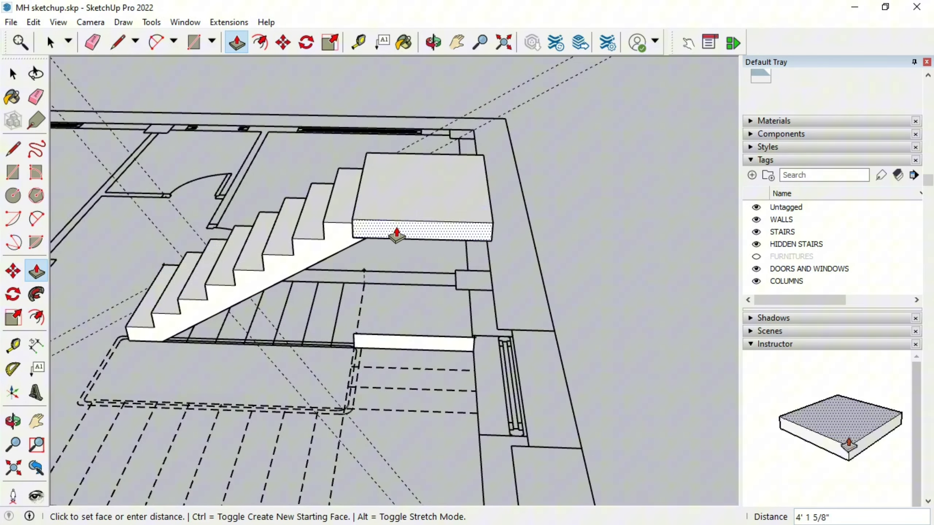
Step: Set the landing slab thickness, then group the whole staircase and landing
click(319, 229)
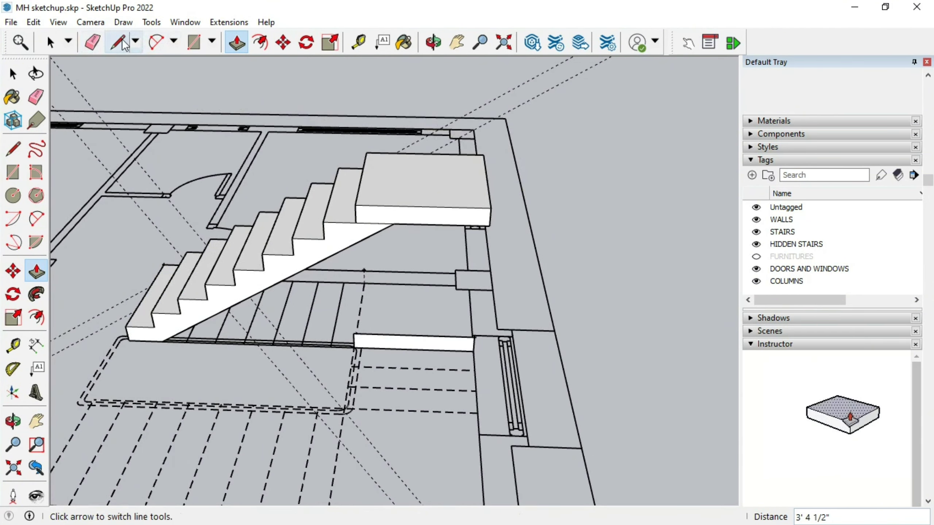
key(space)
triple_click(231, 289)
right_click(238, 280)
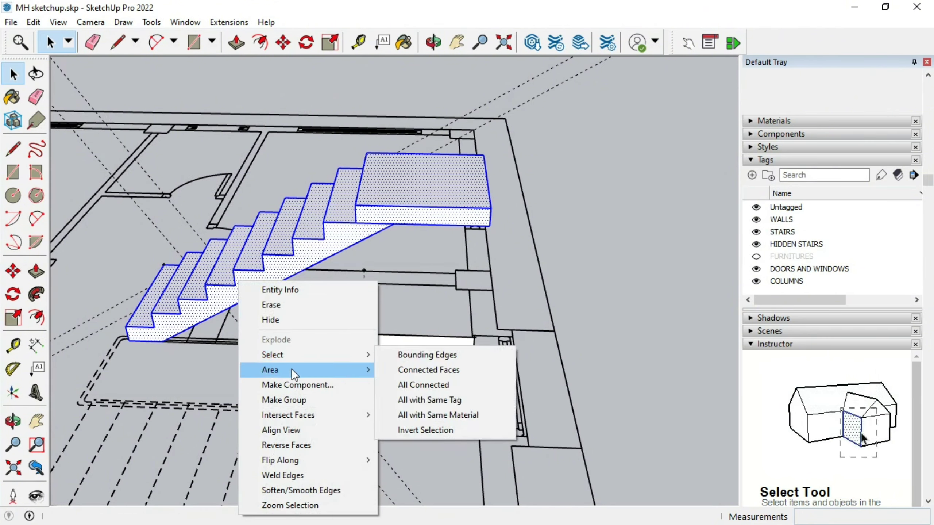
click(279, 396)
Step: Copy the staircase group off to the side with Move and Ctrl
scroll(281, 225, down, 3)
scroll(281, 225, down, 2)
key(m)
click(281, 225)
key(ctrl)
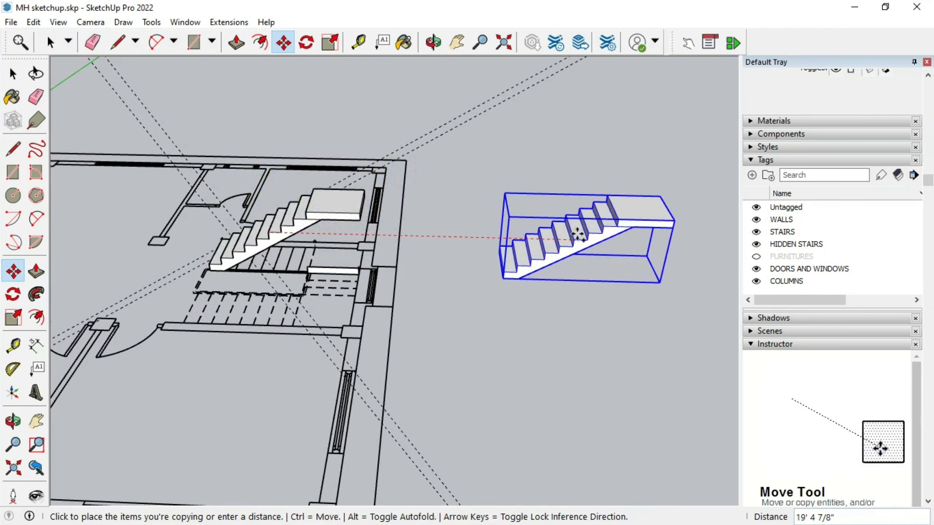
click(588, 232)
scroll(371, 241, up, 2)
scroll(350, 201, up, 1)
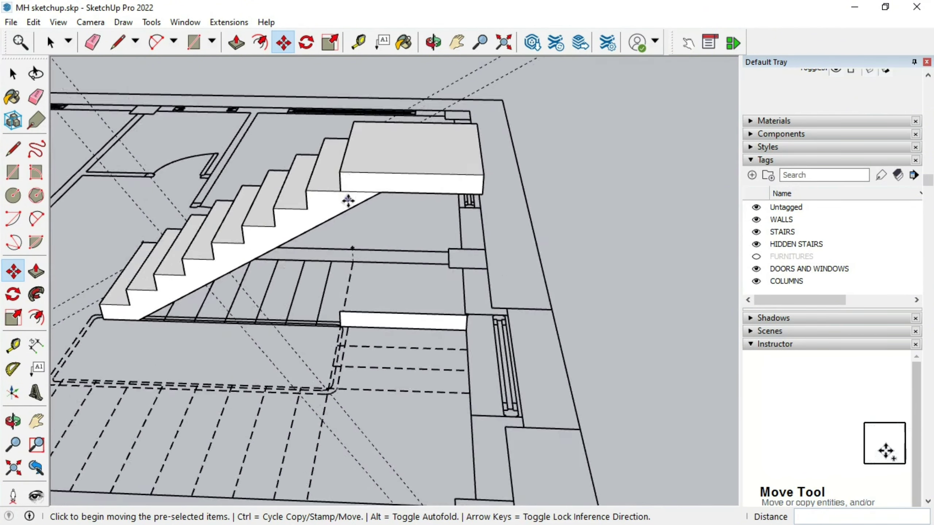
scroll(387, 238, up, 1)
scroll(265, 198, up, 2)
click(360, 42)
scroll(355, 344, down, 2)
Step: Orbit toward the floor and select the upright panel face at the foot of the stairs
scroll(355, 344, up, 1)
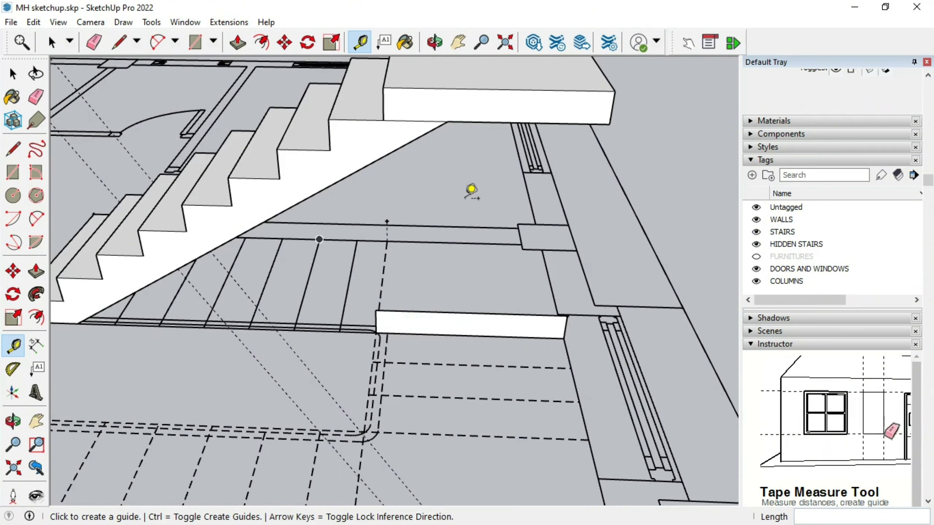
scroll(438, 319, up, 1)
mouse_move(438, 319)
middle_down()
mouse_move(554, 403)
mouse_move(301, 223)
middle_up()
key(space)
click(488, 290)
key(m)
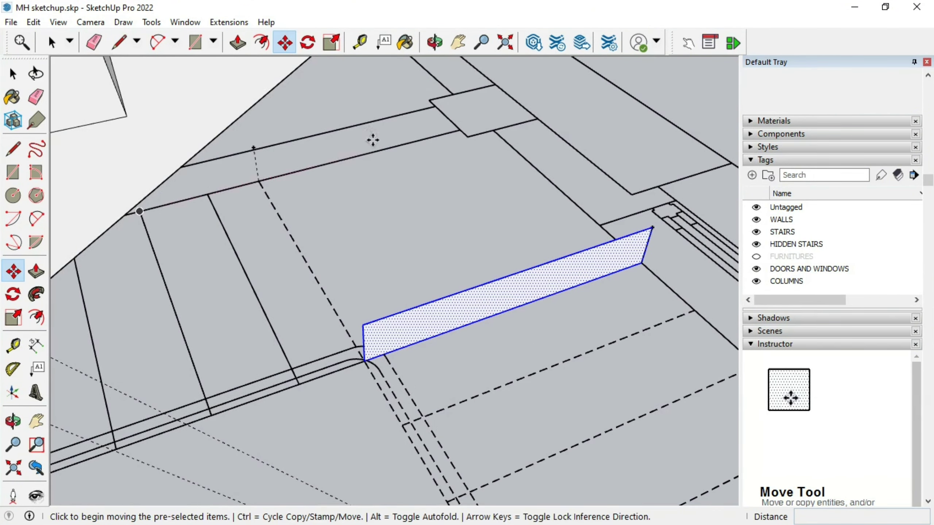
key(Escape)
key(space)
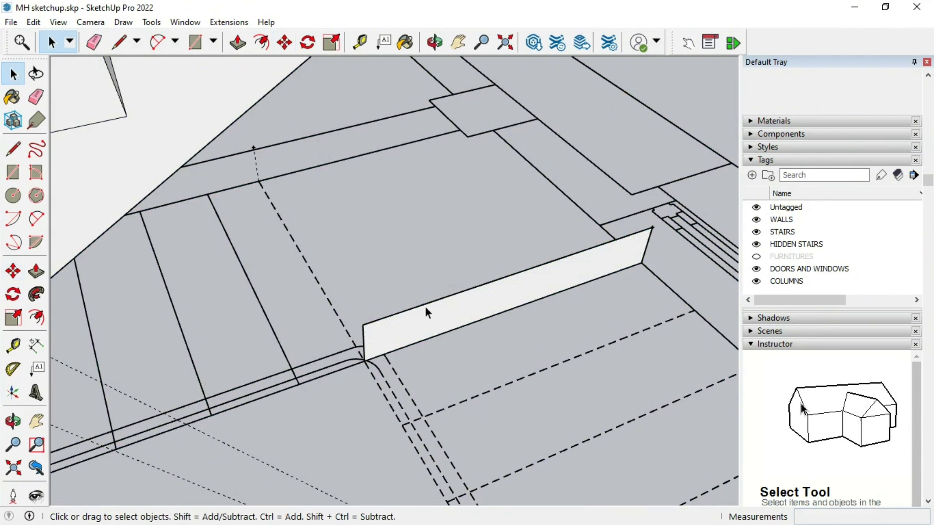
Step: Make the upright panel face into a group
right_click(473, 307)
click(521, 203)
double_click(430, 316)
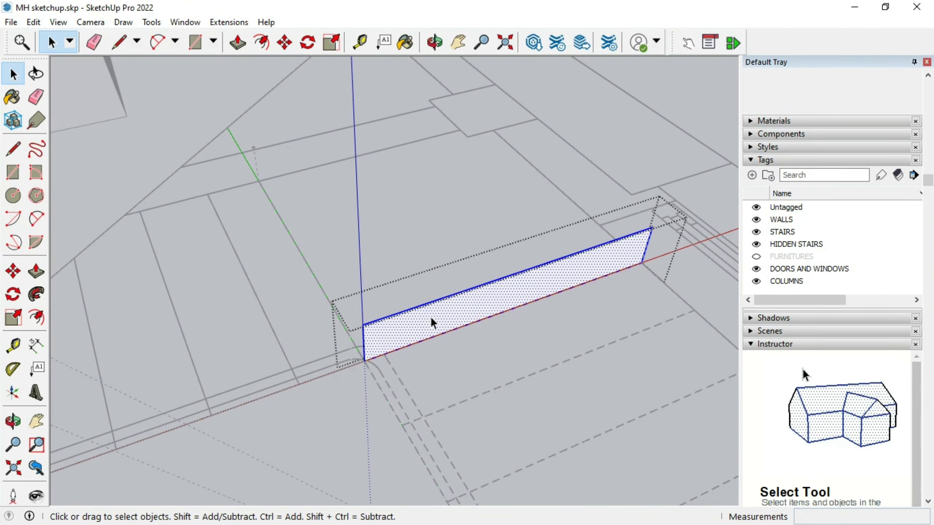
key(Escape)
double_click(498, 297)
key(Escape)
Step: Rotate the panel group about 96° using the Move tool's rotation grip
key(m)
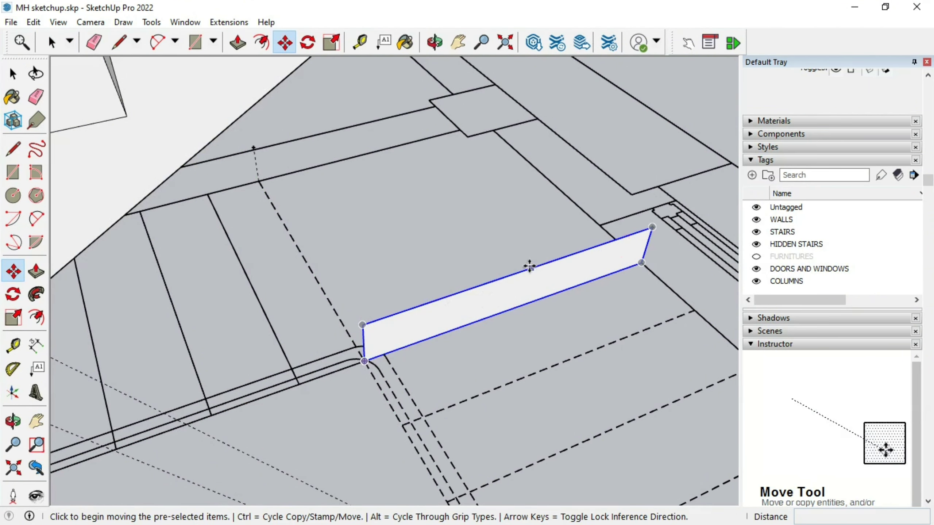
click(619, 238)
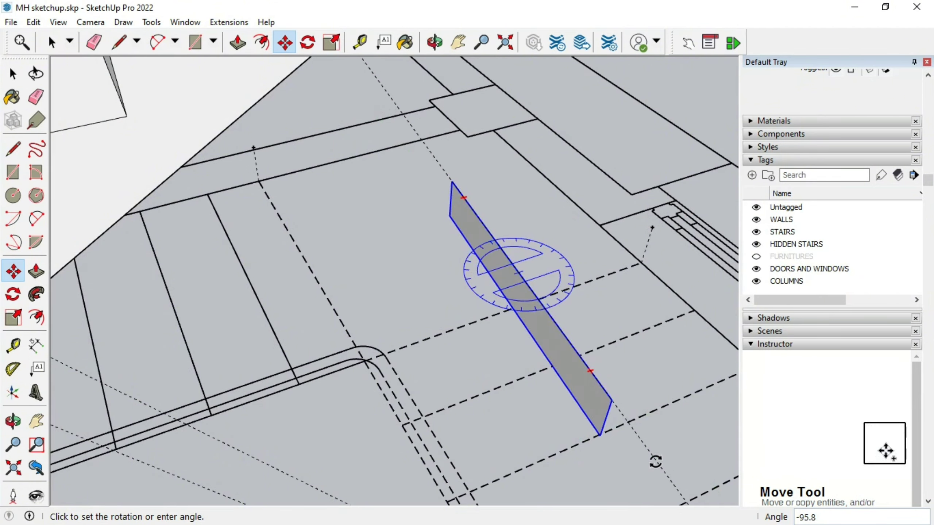
click(654, 458)
key(space)
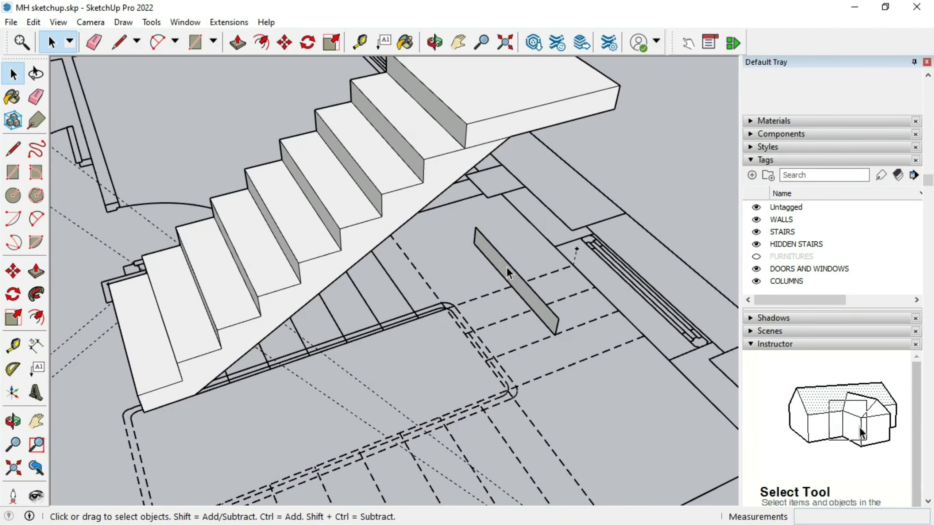
right_click(507, 271)
key(Escape)
Step: Move the rotated panel against the side wall along the landing edge
key(m)
click(487, 263)
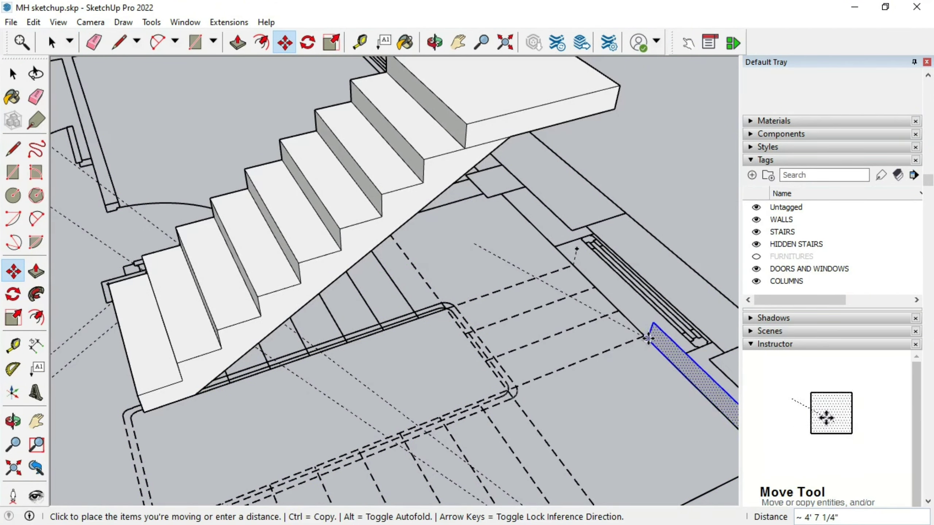
scroll(644, 336, up, 3)
click(646, 341)
mouse_move(646, 341)
middle_down()
mouse_move(648, 246)
mouse_move(288, 134)
mouse_move(321, 190)
mouse_move(344, 194)
middle_up()
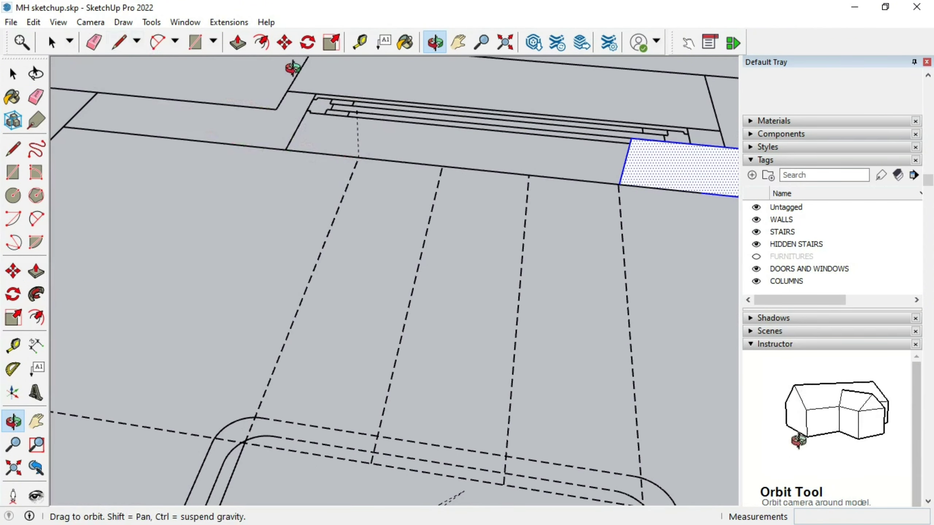
Step: Draw a riser rectangle starting at the wall base
key(t)
click(361, 148)
click(195, 42)
click(356, 112)
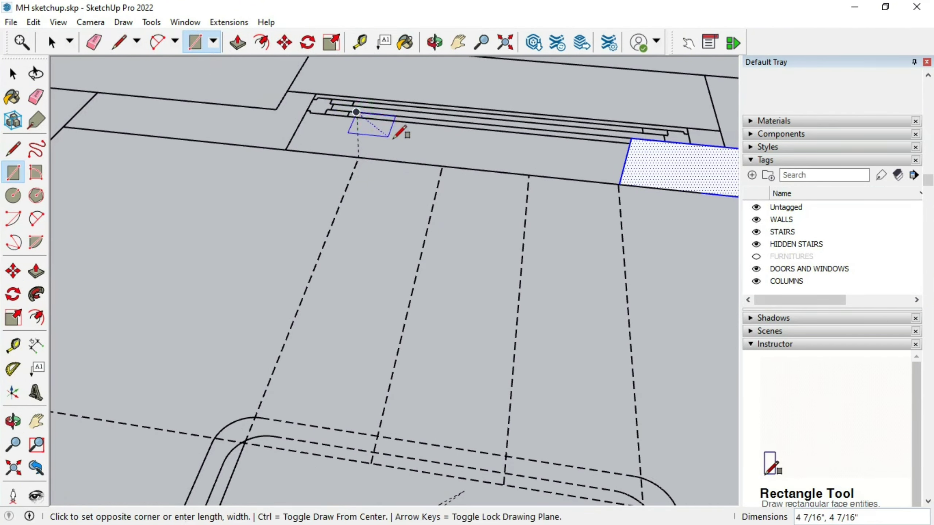
click(441, 165)
Step: Copy the riser rectangle one step up and over with Move+Ctrl
key(space)
click(418, 145)
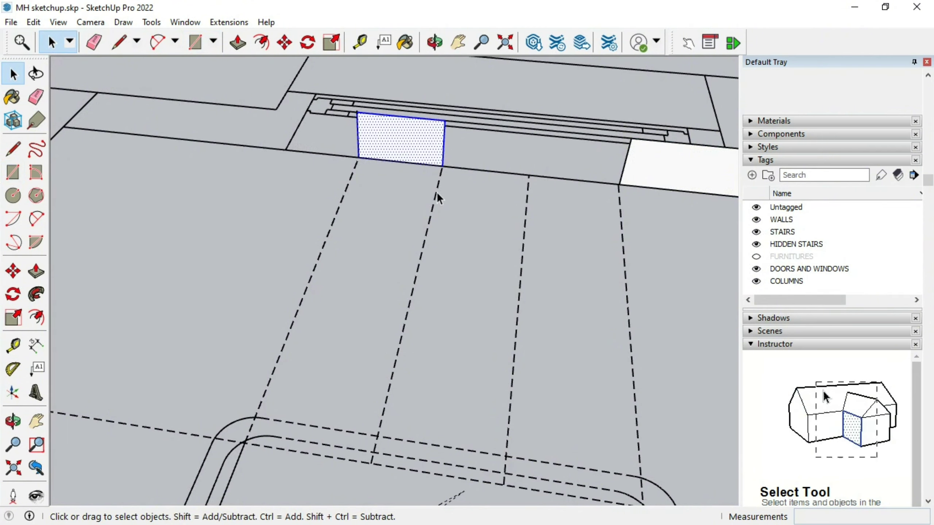
key(m)
key(ctrl)
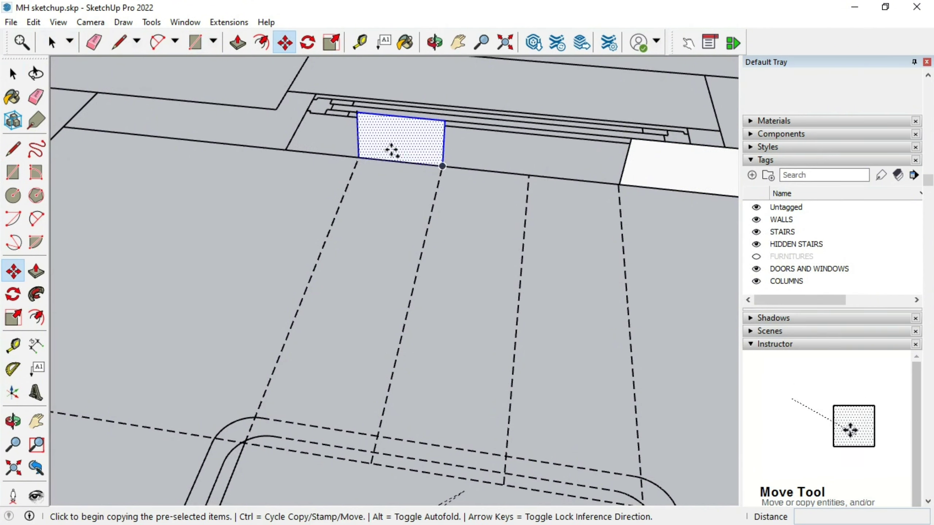
key(ctrl)
click(358, 157)
key(ctrl)
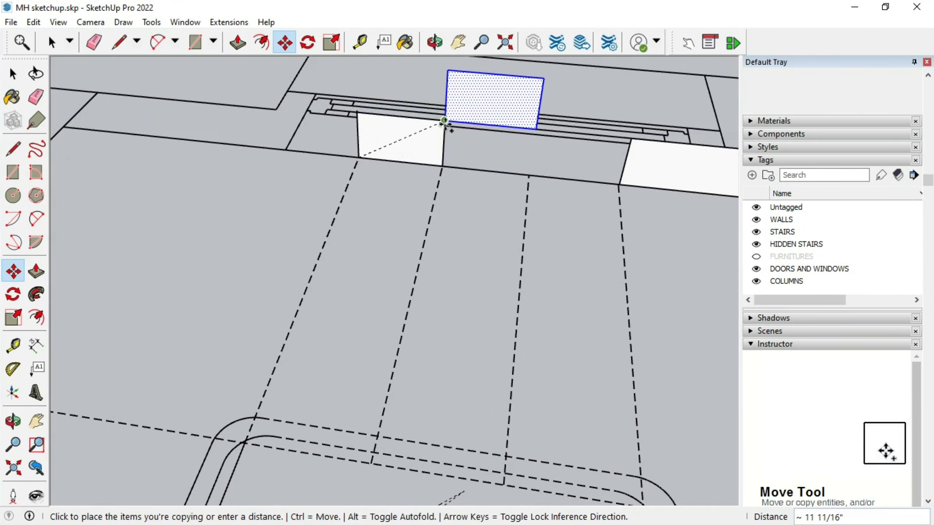
click(445, 121)
key(Escape)
Step: Raise the long wall-side panel and start a diagonal guide from its corner
middle_drag(419, 162, 557, 77)
key(space)
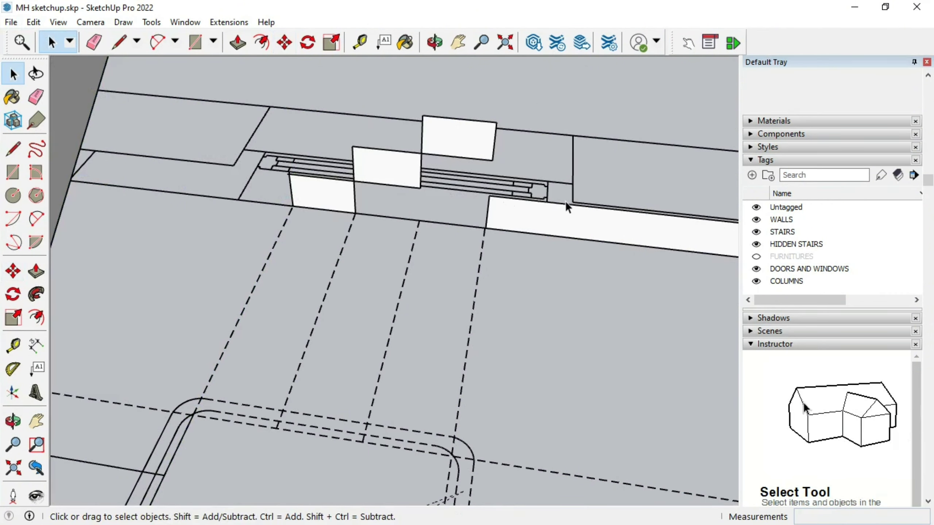
click(550, 229)
key(m)
click(562, 117)
scroll(366, 218, up, 1)
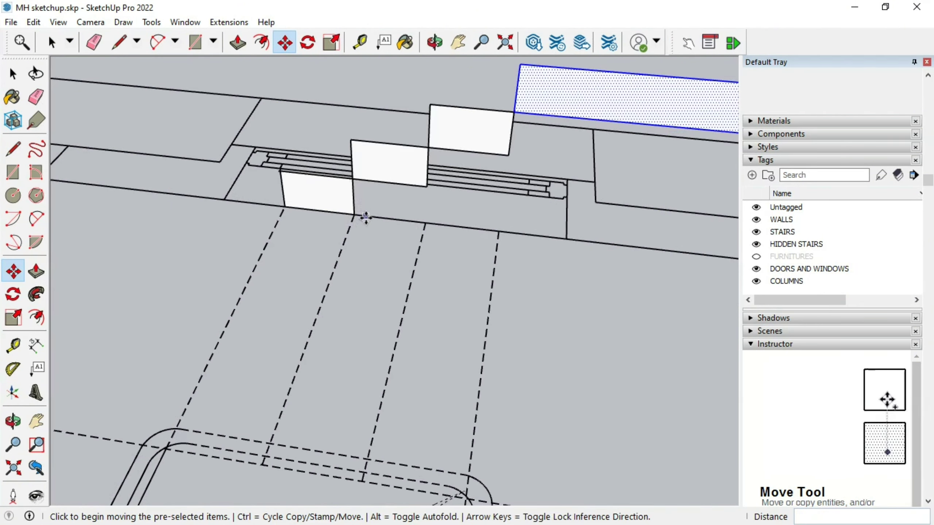
key(t)
click(514, 117)
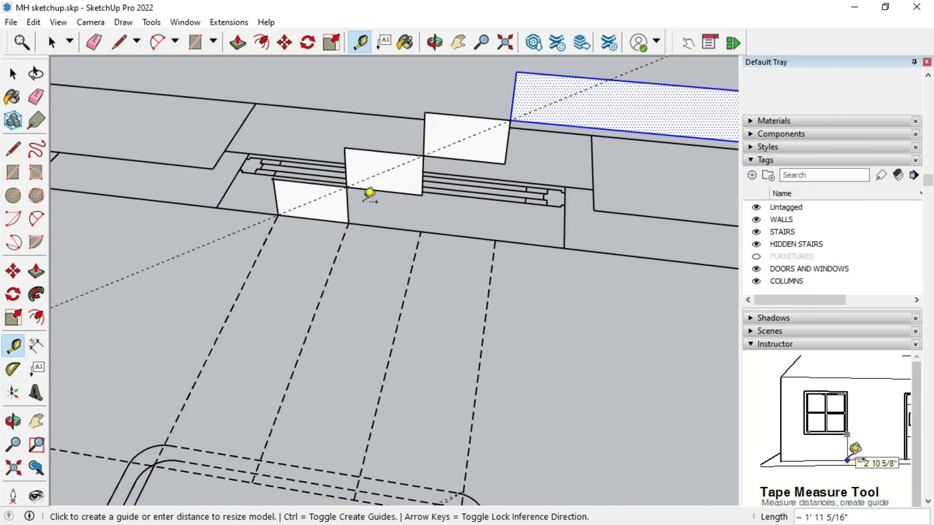
Step: Place two angled Protractor guides across the step faces
click(13, 369)
scroll(344, 185, up, 2)
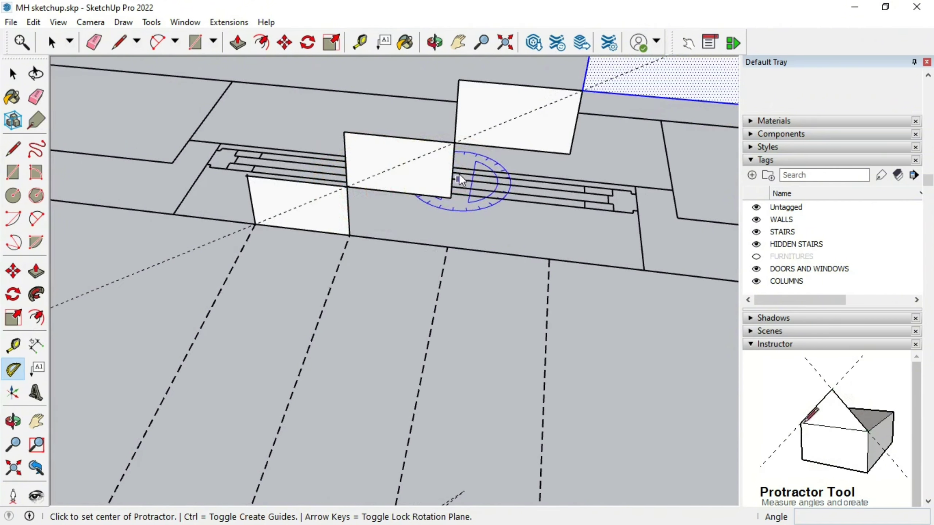
click(440, 148)
click(505, 228)
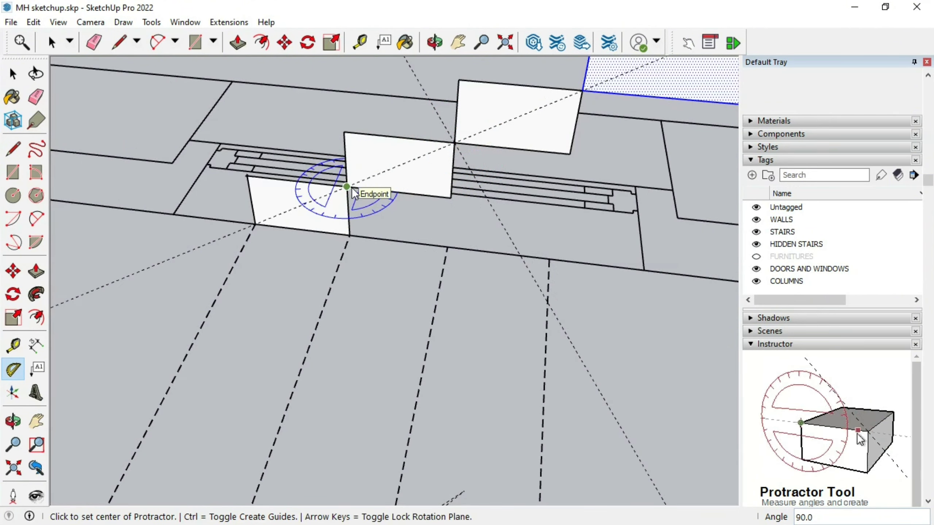
scroll(345, 190, up, 2)
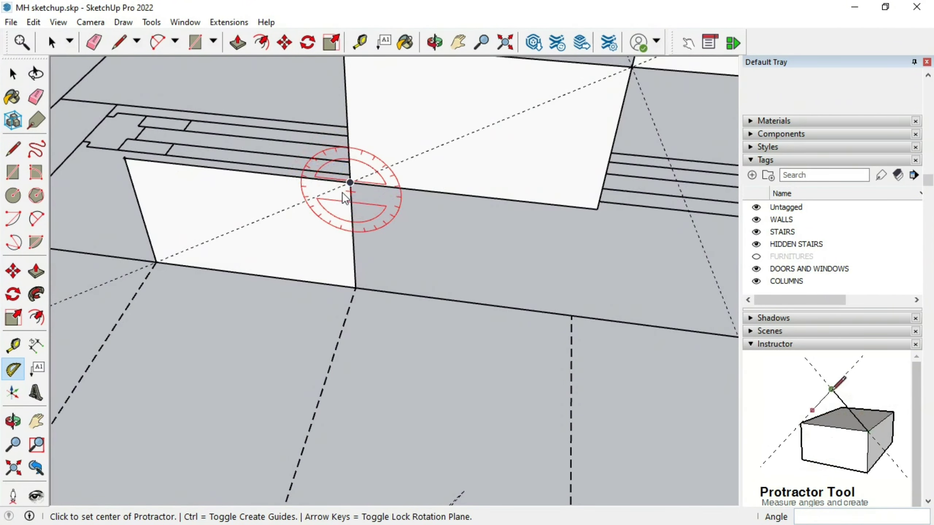
click(306, 200)
click(247, 225)
click(368, 291)
scroll(281, 247, down, 3)
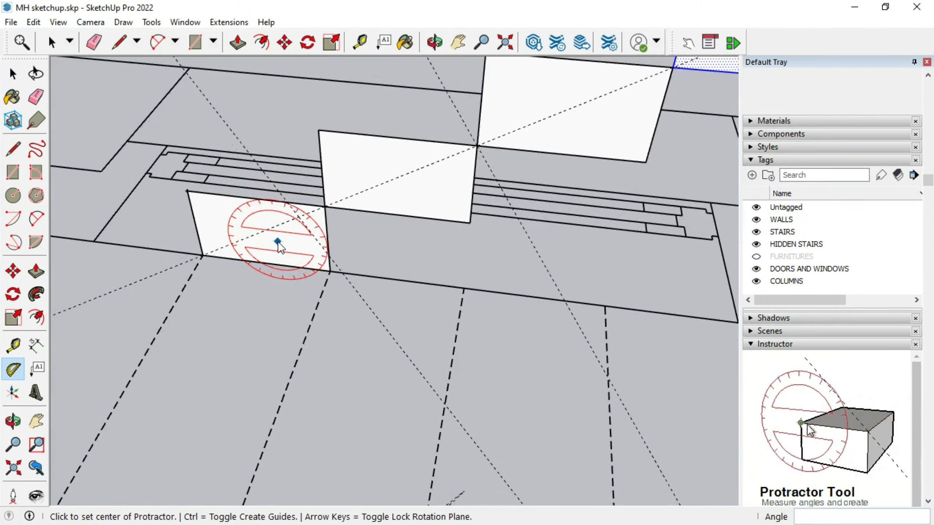
scroll(395, 181, down, 3)
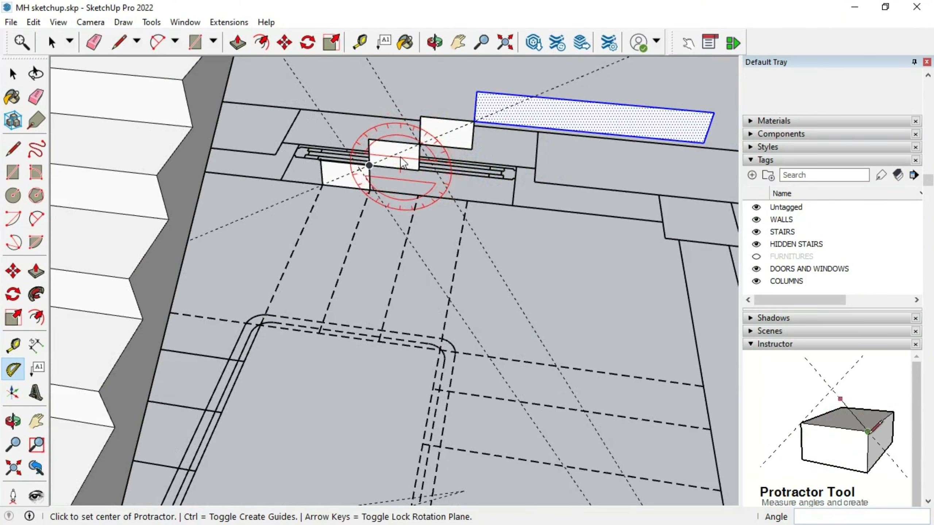
scroll(260, 94, up, 3)
Step: Add a guide point 6" along the step edge and a guide from the step corner
click(360, 42)
click(316, 200)
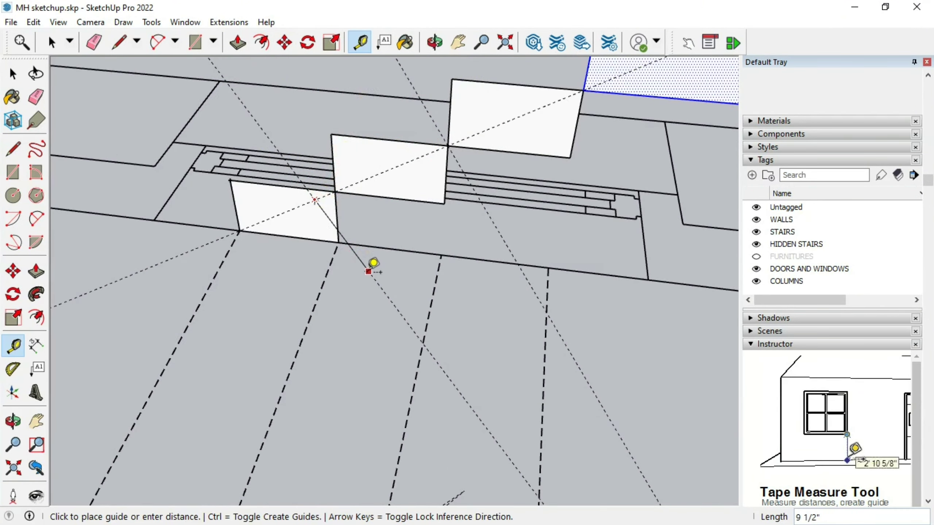
text(6)
key(Return)
click(448, 145)
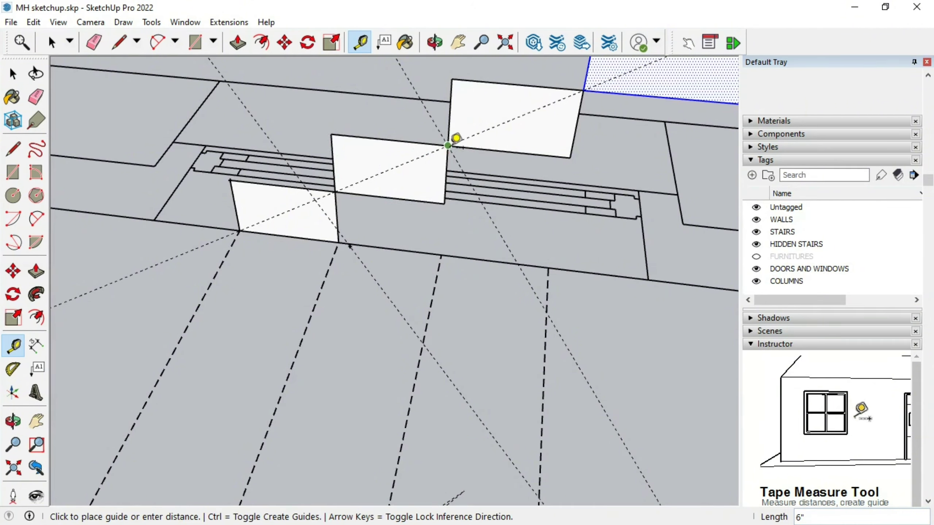
click(495, 210)
Step: Add one more guide from the step edge, zooming to check the guide layout
scroll(354, 236, up, 3)
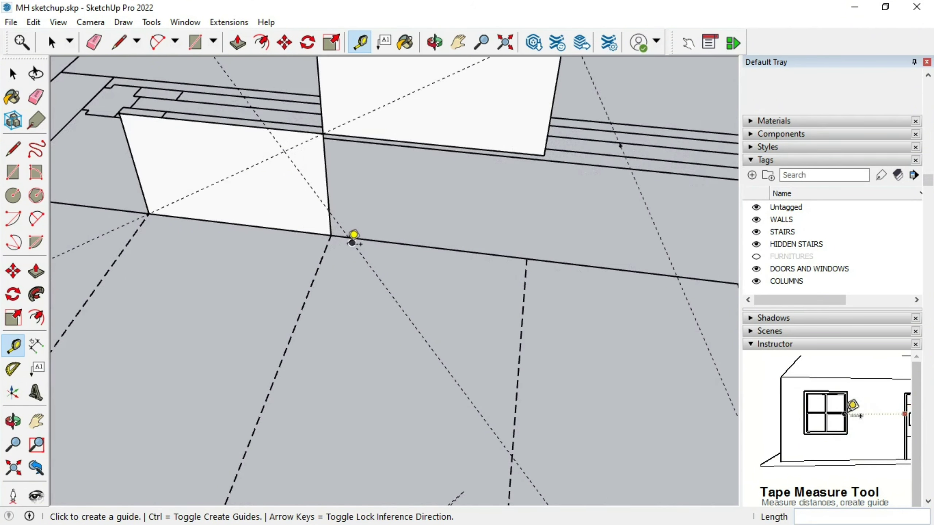
click(355, 235)
scroll(404, 220, up, 2)
click(507, 182)
scroll(469, 267, down, 3)
scroll(323, 285, up, 3)
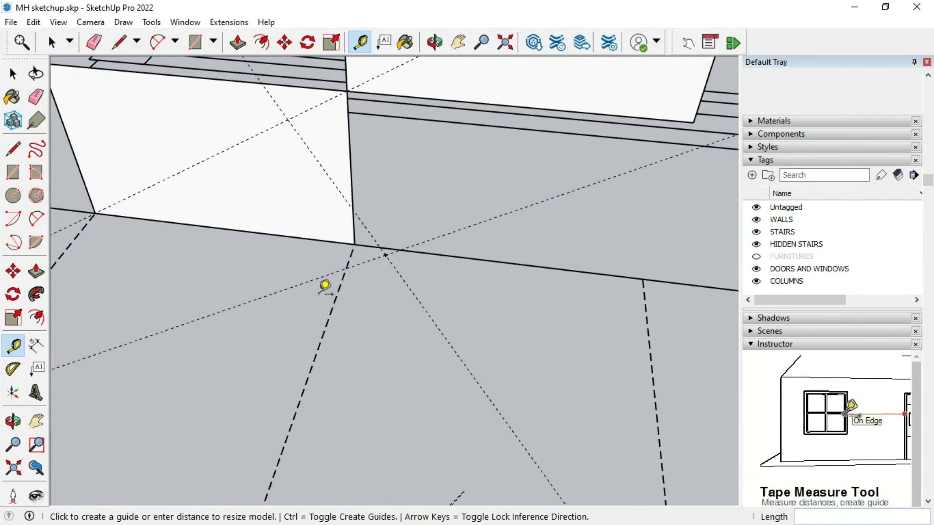
scroll(329, 286, up, 2)
scroll(464, 252, down, 2)
scroll(445, 253, down, 1)
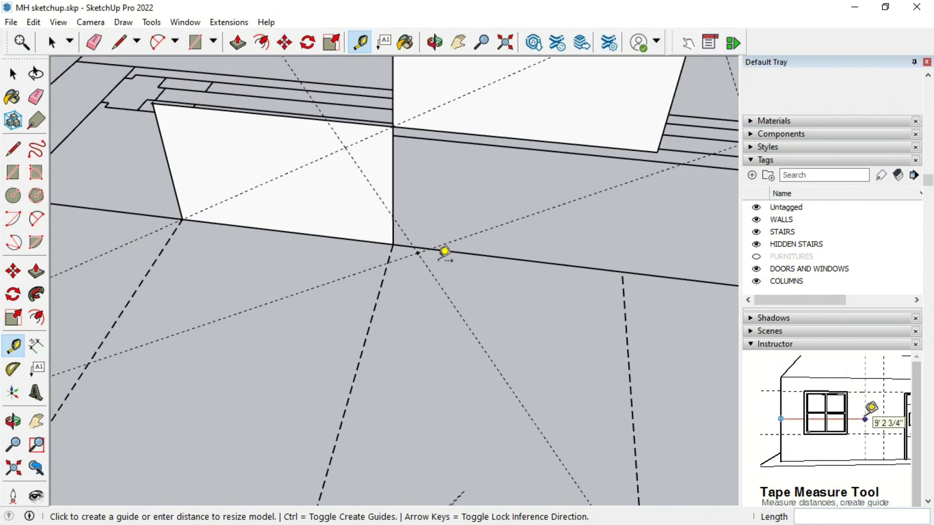
scroll(445, 253, up, 2)
scroll(444, 253, down, 3)
click(118, 42)
scroll(354, 234, up, 2)
Step: Draw the sloped underside line from the step face corner to the slab edge
click(354, 234)
scroll(386, 235, up, 1)
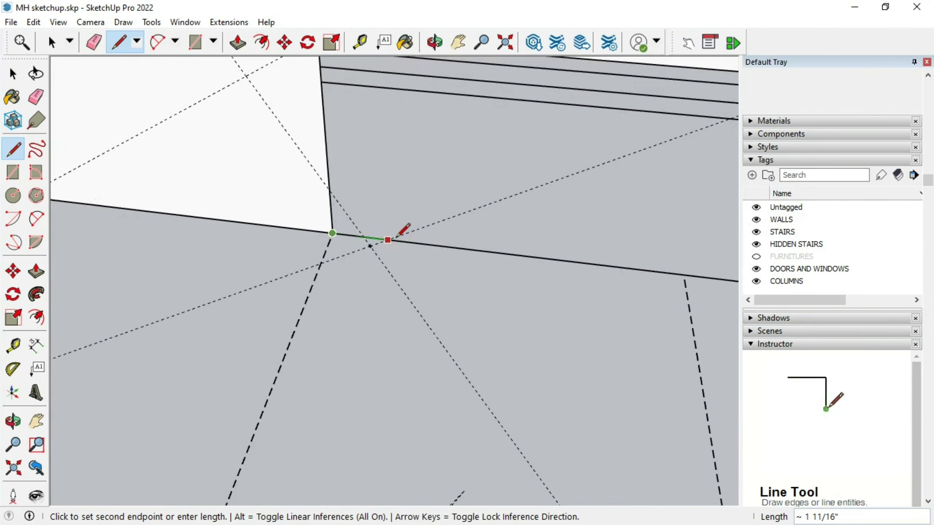
scroll(382, 235, up, 2)
scroll(390, 229, up, 2)
scroll(390, 229, down, 4)
scroll(323, 324, up, 3)
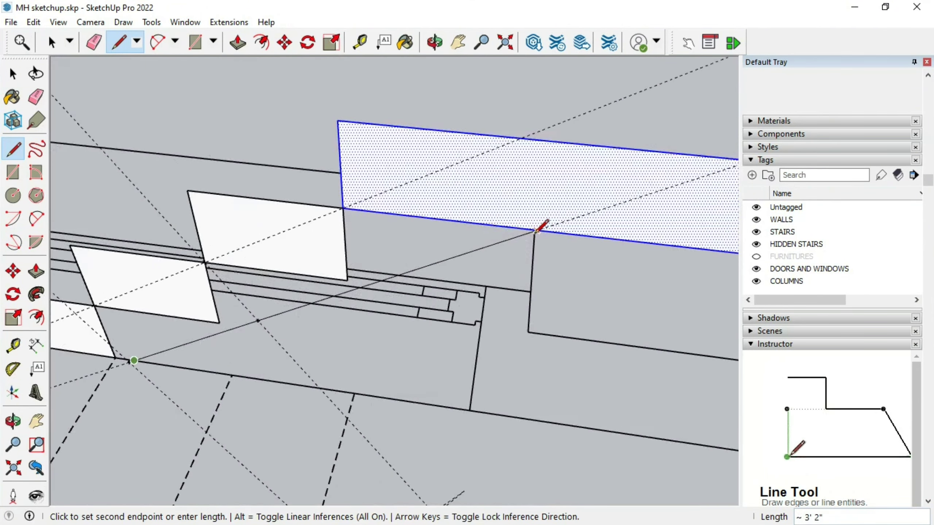
scroll(542, 218, up, 2)
click(546, 214)
scroll(359, 307, down, 4)
Step: Erase extra edges, then select and move the stepped profile face
key(e)
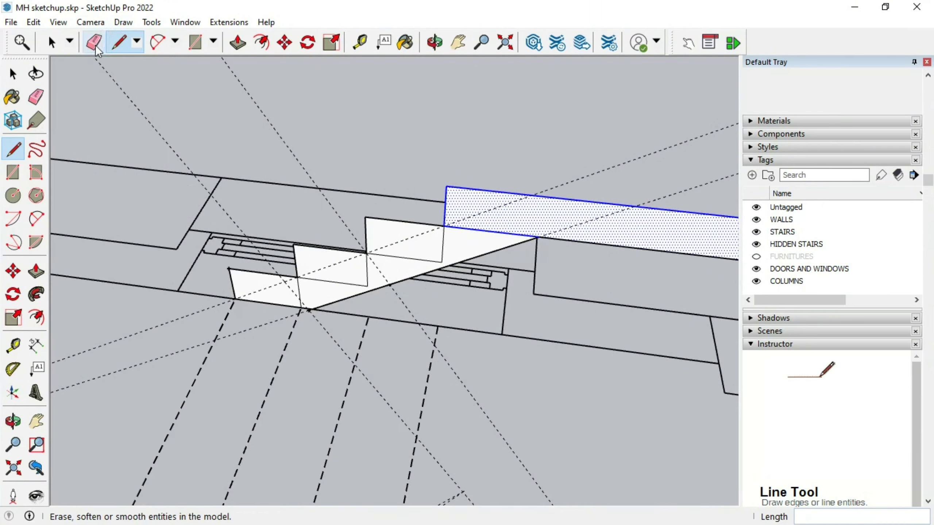
scroll(298, 292, up, 1)
scroll(514, 222, down, 2)
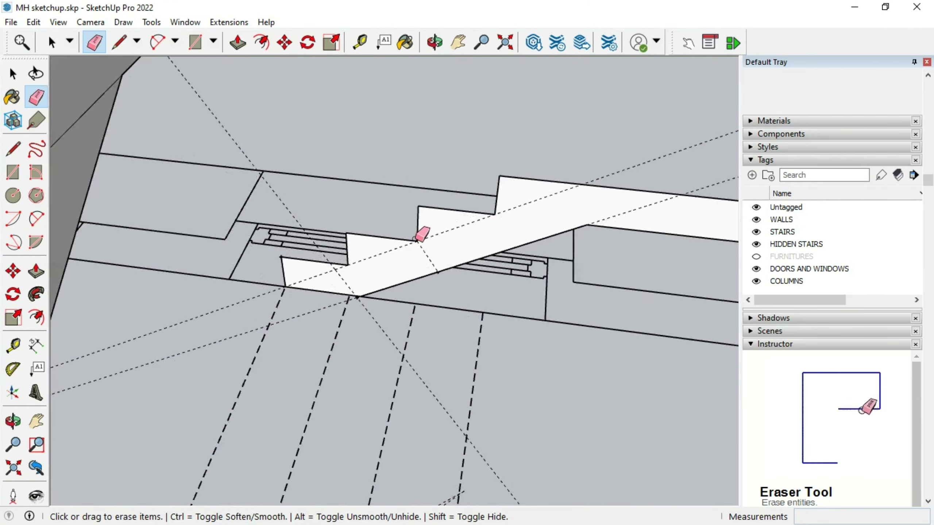
key(space)
double_click(447, 174)
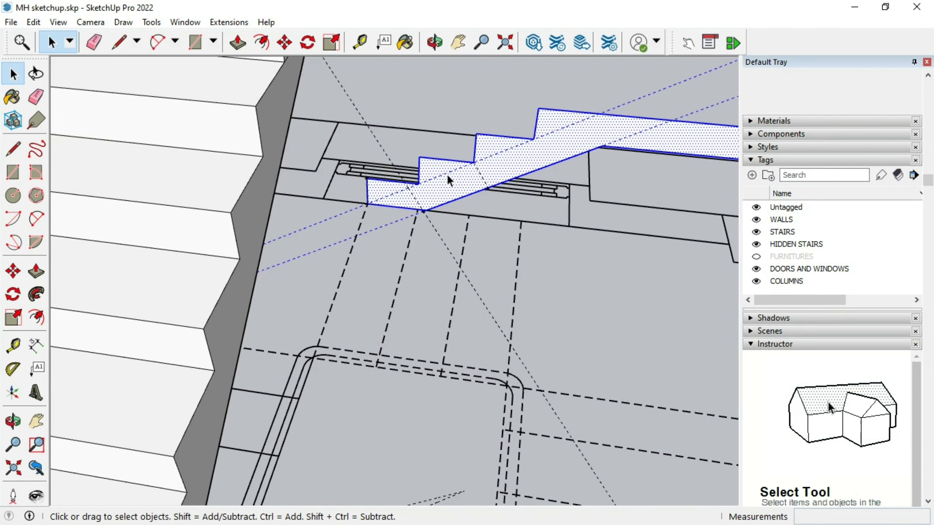
key(m)
scroll(448, 176, up, 2)
click(448, 206)
scroll(474, 191, down, 2)
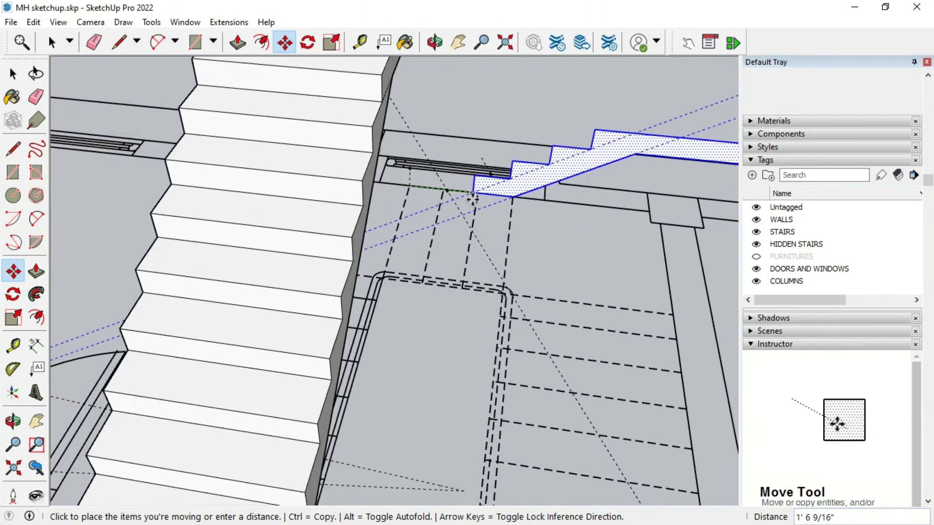
scroll(429, 122, up, 4)
scroll(429, 122, down, 3)
Step: Orbit under the landing corner and measure and start edges at the wall corner
click(435, 42)
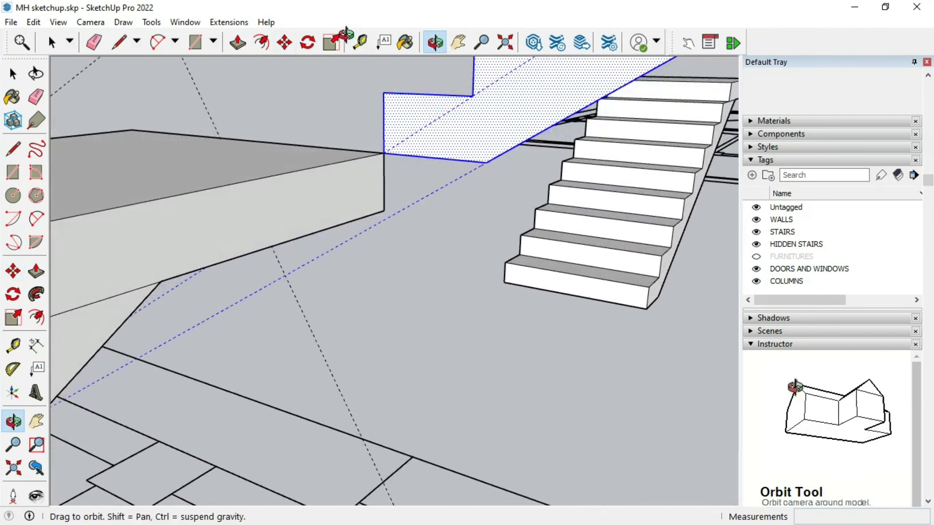
mouse_move(346, 38)
mouse_down()
mouse_move(423, 134)
mouse_move(408, 154)
mouse_up()
click(118, 42)
click(371, 189)
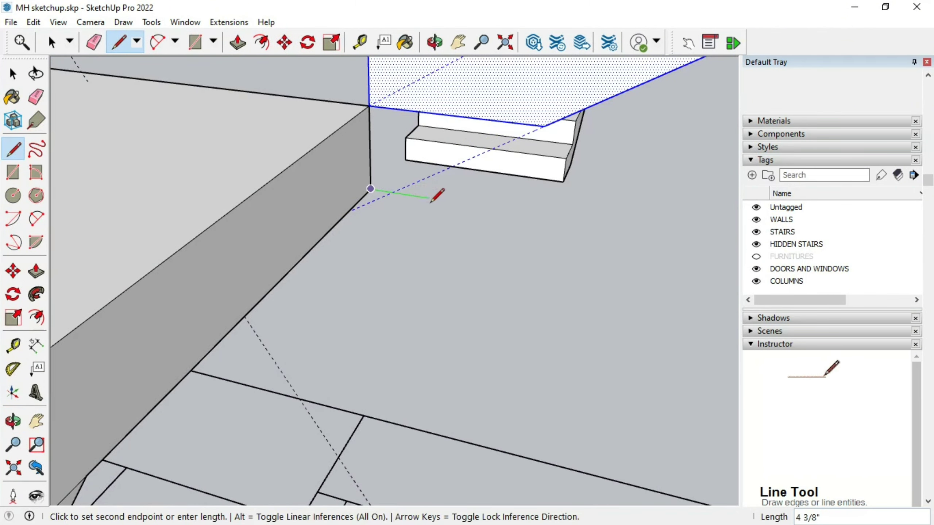
key(Escape)
click(360, 43)
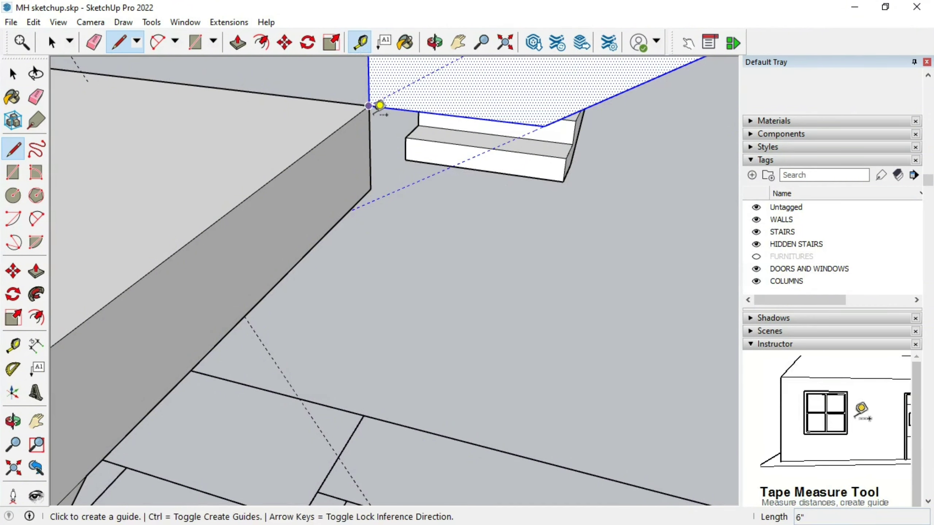
click(371, 190)
key(l)
click(371, 190)
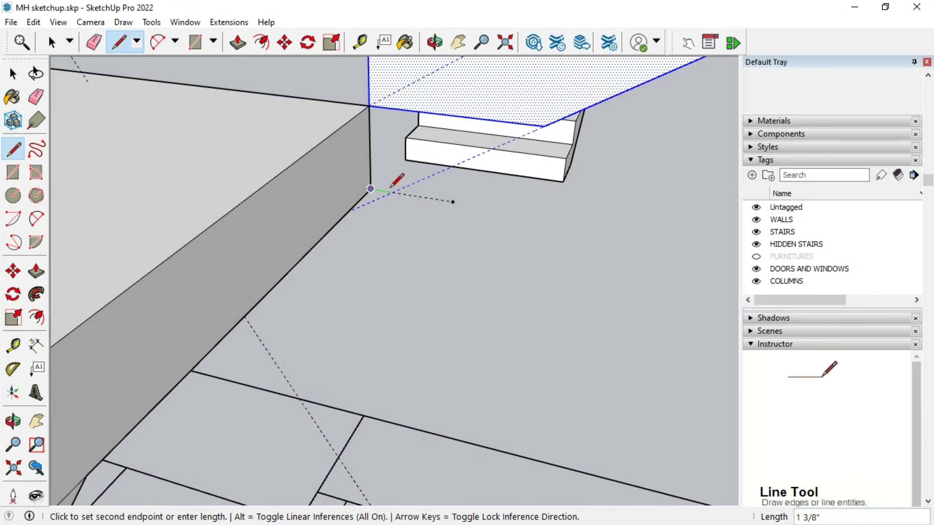
scroll(401, 182, up, 3)
middle_drag(403, 184, 504, 169)
key(Escape)
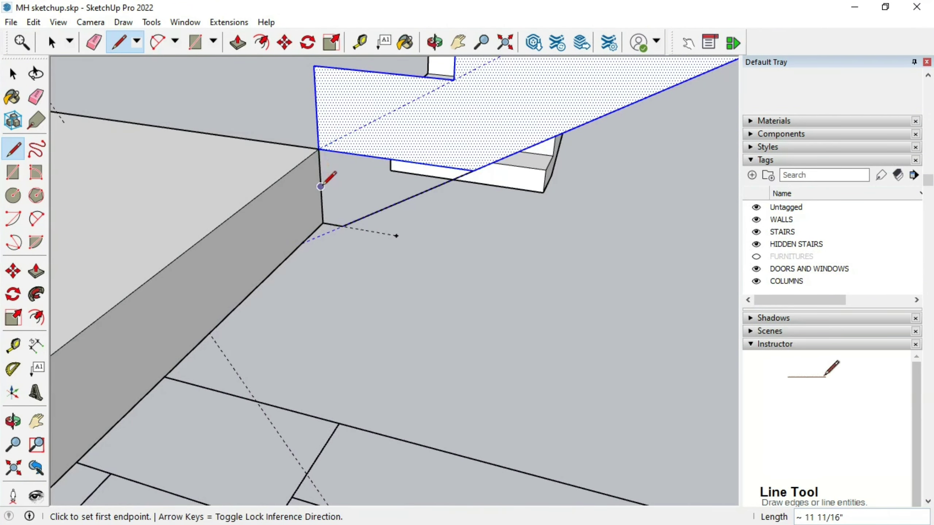
Step: Orbit to the landing underside and start a line at the lower wall corner
click(324, 223)
click(435, 42)
mouse_move(375, 147)
mouse_down()
mouse_move(385, 145)
mouse_move(161, 223)
mouse_up()
key(l)
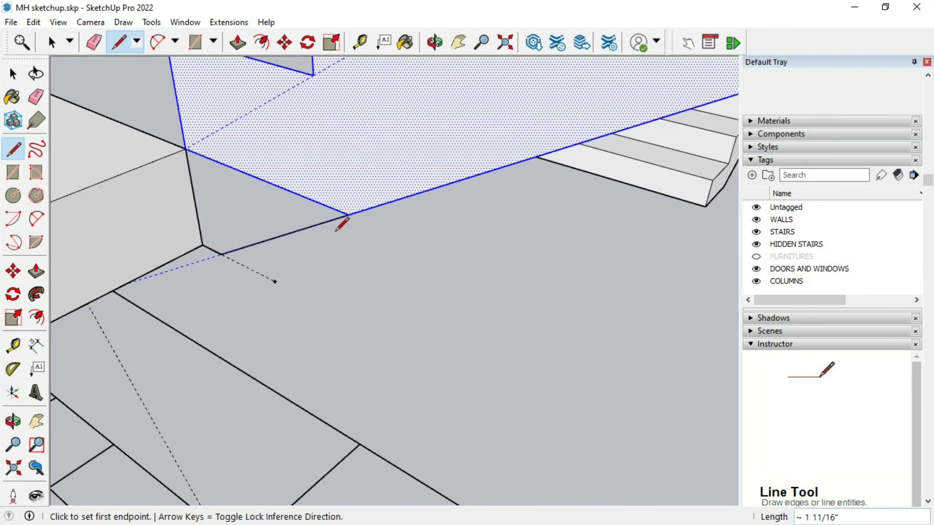
click(203, 245)
key(Escape)
Step: Try a rectangle at the wall corner, undo it, and orbit to view stairs and landing
key(r)
click(202, 245)
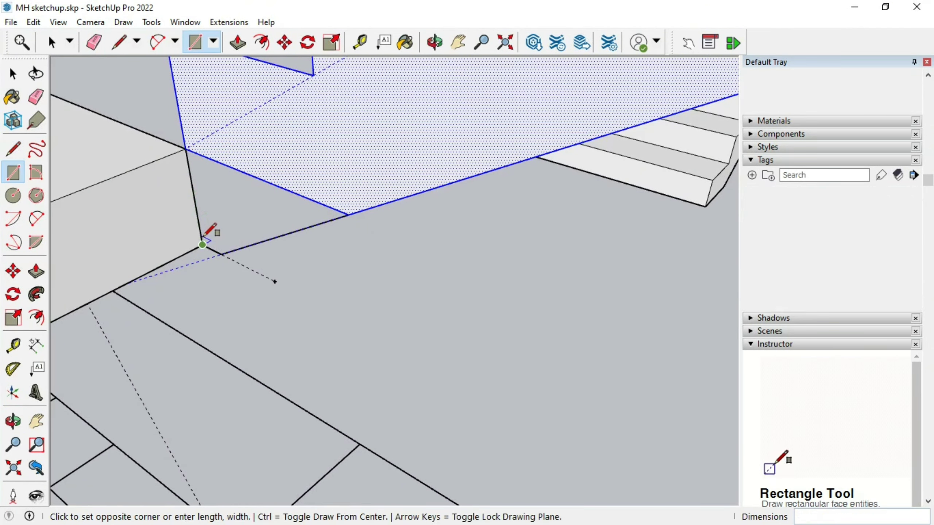
click(348, 215)
key(ctrl+z)
key(ctrl+z)
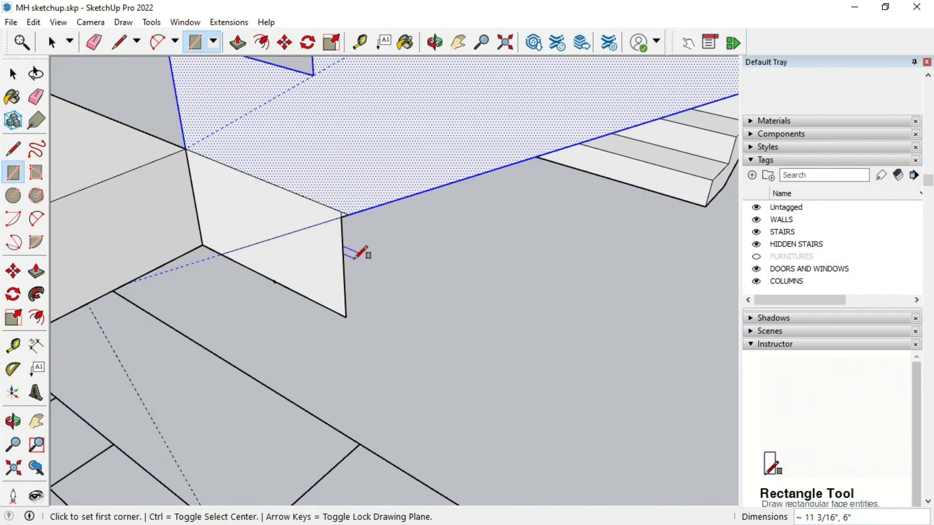
key(e)
mouse_move(281, 292)
middle_down()
mouse_move(337, 243)
mouse_move(350, 118)
middle_up()
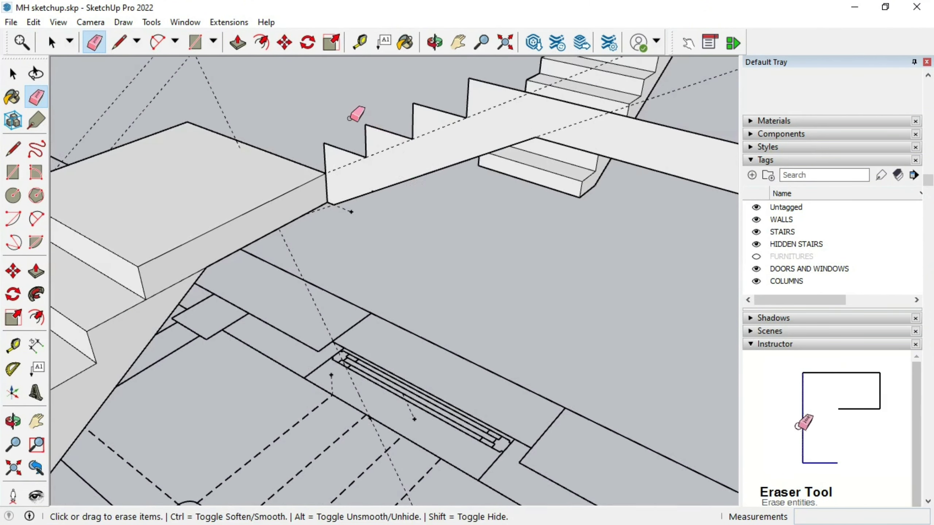
mouse_move(351, 211)
middle_down()
mouse_move(219, 188)
mouse_move(323, 150)
mouse_move(222, 237)
middle_up()
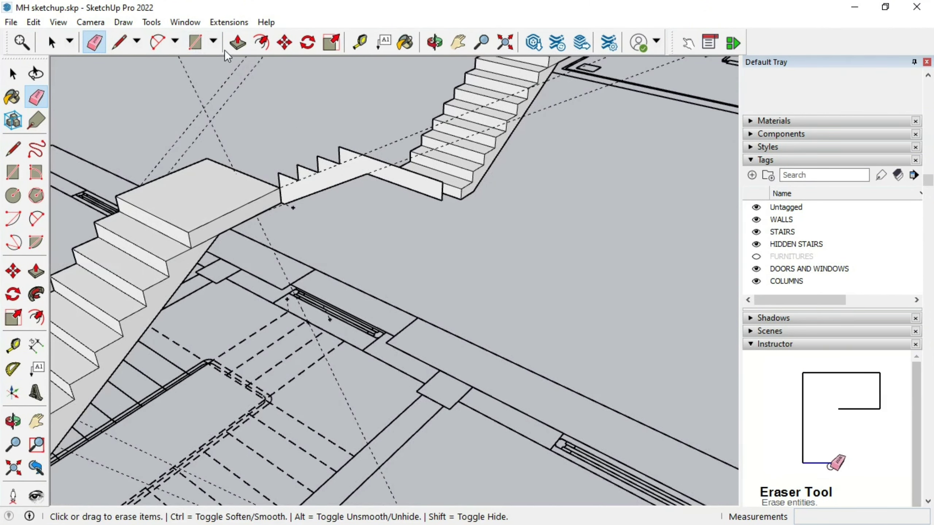
Step: Push/pull the stepped profile into solid steps and orbit to see the whole stair layout
key(p)
scroll(309, 187, up, 3)
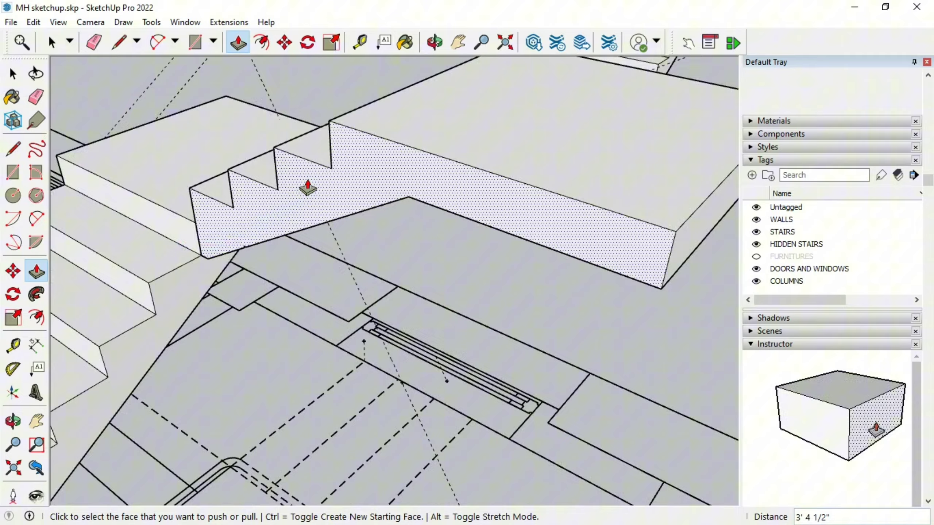
click(435, 43)
mouse_move(449, 110)
mouse_down()
mouse_move(459, 152)
mouse_move(305, 194)
mouse_up()
scroll(367, 198, down, 5)
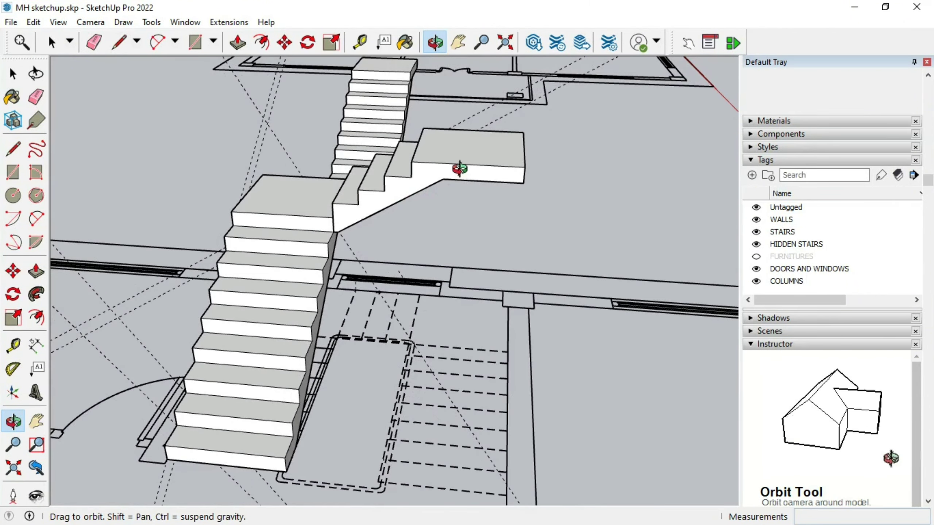
scroll(455, 162, down, 3)
drag(430, 183, 494, 199)
Step: Select the separate upper stair and rotate it toward the landing with the Move rotate grip
key(space)
click(596, 130)
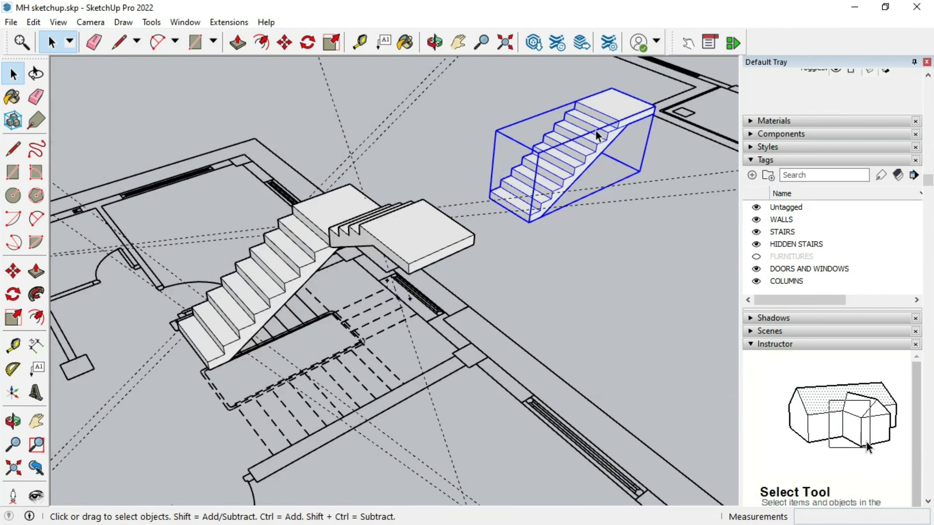
scroll(595, 130, up, 2)
scroll(554, 167, up, 1)
click(284, 42)
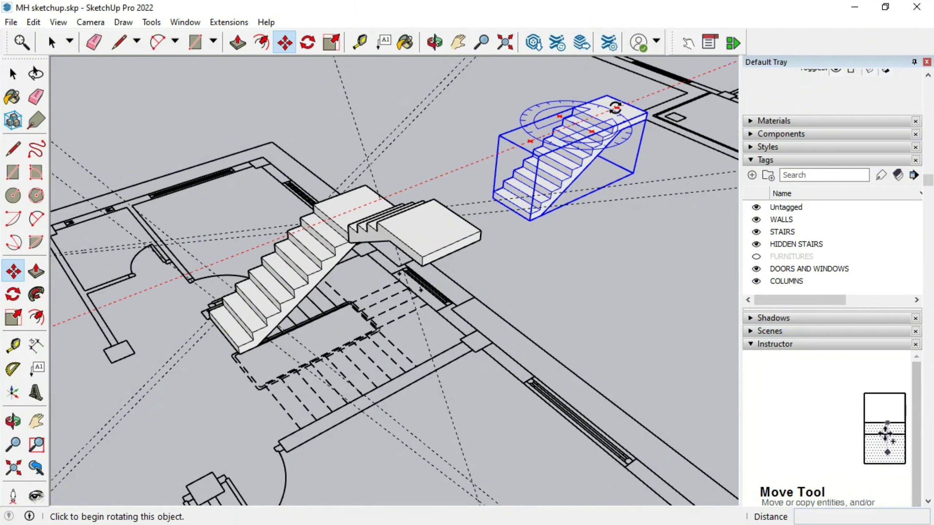
click(617, 107)
click(643, 194)
Step: Move the upper stair by its corner so it sits against the landing slab
scroll(637, 179, up, 5)
click(637, 179)
scroll(621, 161, down, 5)
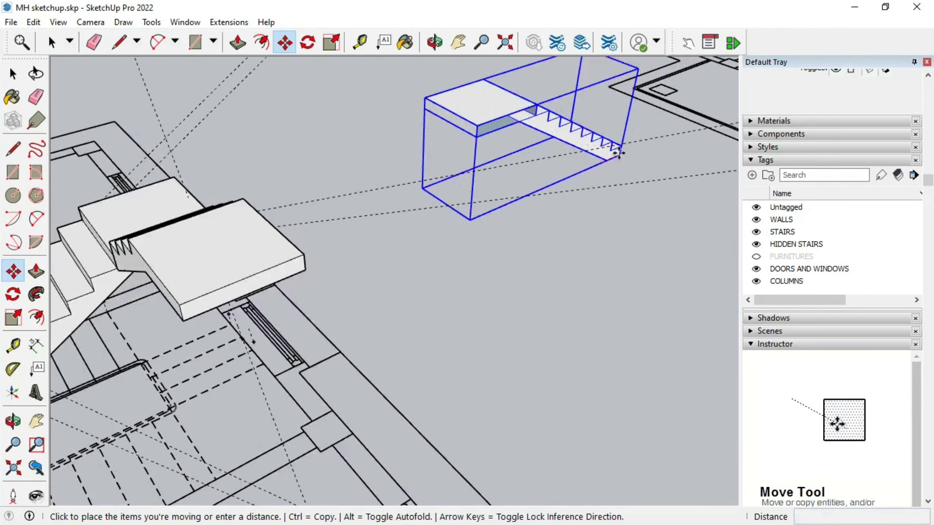
scroll(330, 265, up, 5)
click(462, 193)
scroll(461, 193, down, 1)
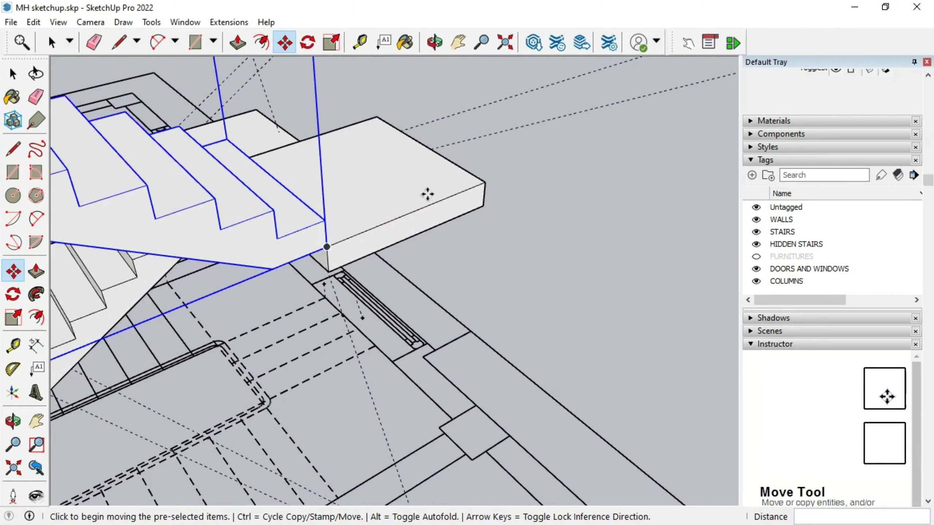
scroll(441, 240, down, 2)
click(362, 46)
scroll(340, 229, up, 2)
Step: Cancel the stray rectangle, fill the gap under the landing corner and erase the leftover edge
scroll(436, 243, up, 2)
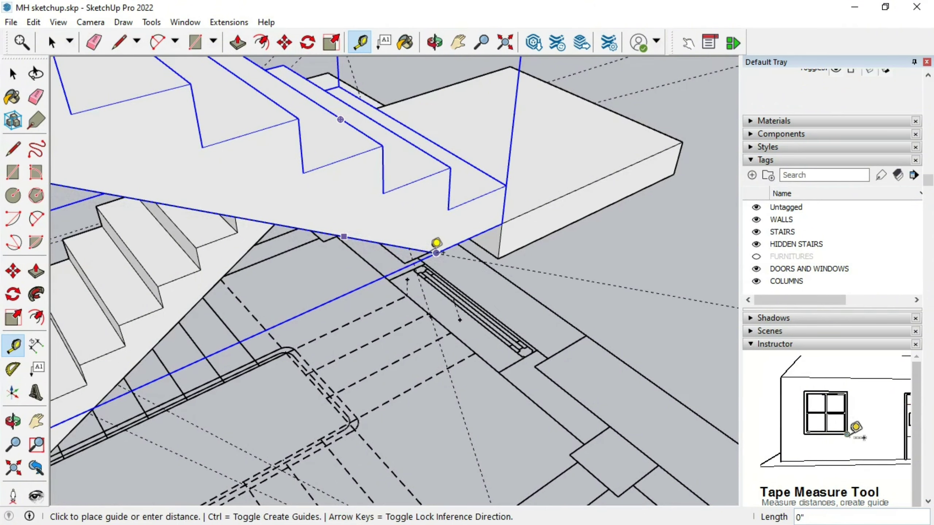
click(464, 276)
scroll(464, 275, up, 1)
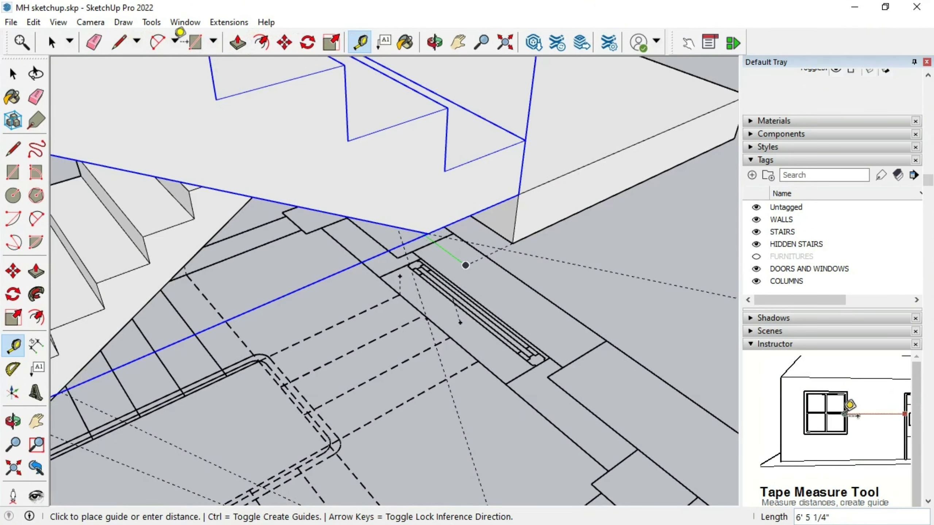
key(e)
key(r)
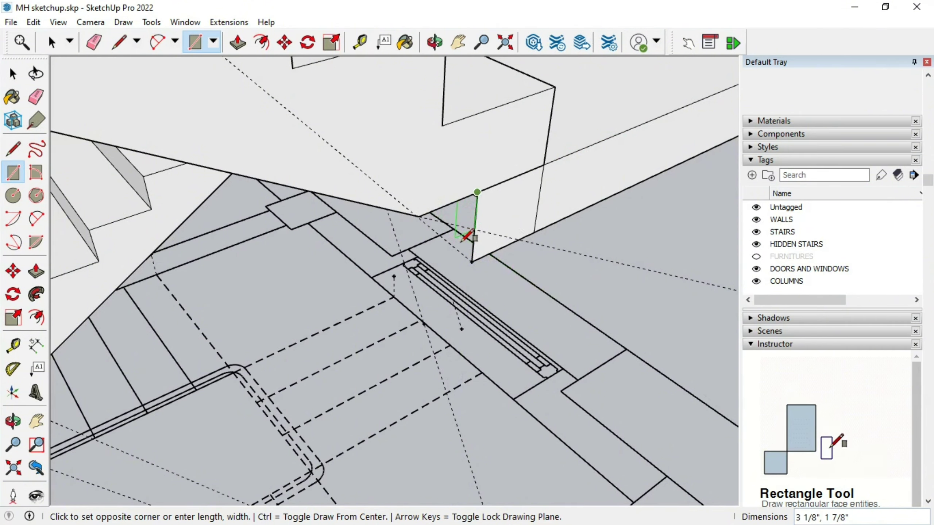
key(Escape)
click(472, 261)
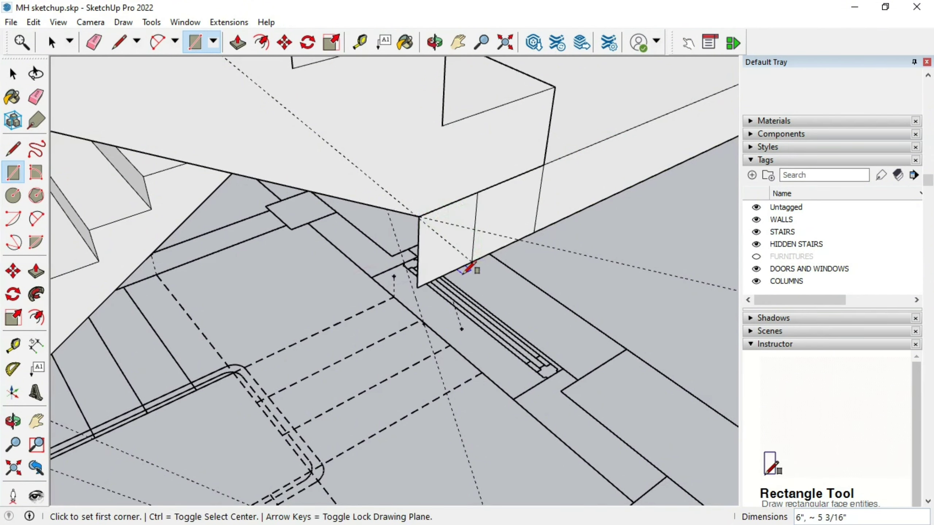
key(l)
click(418, 216)
click(94, 42)
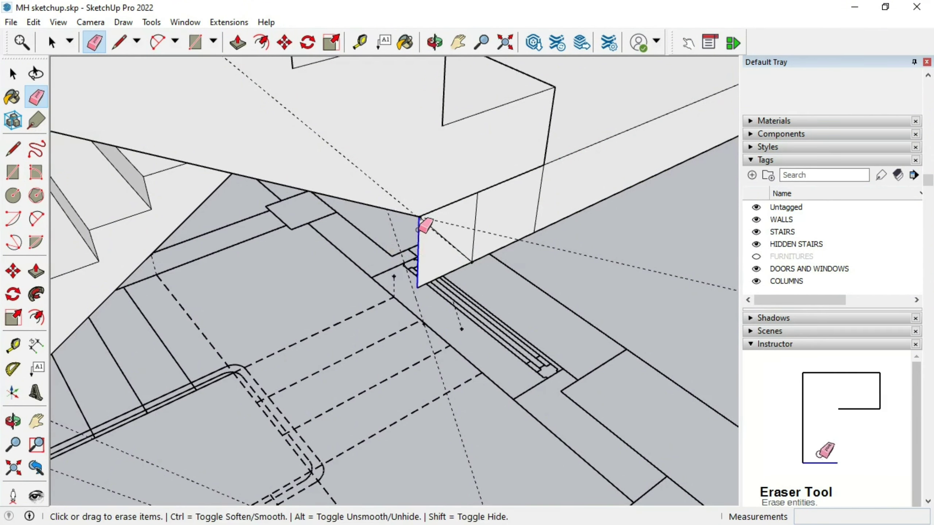
middle_drag(500, 193, 594, 125)
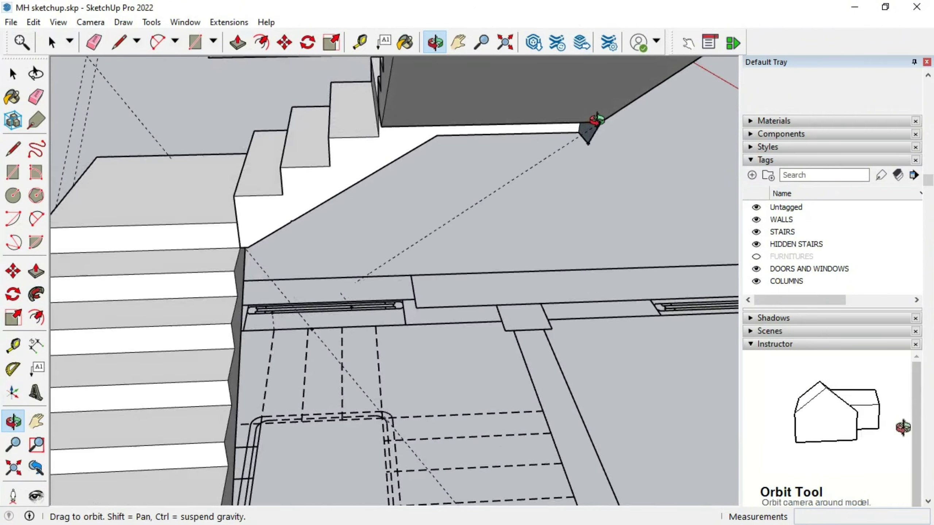
Step: Orbit in close to the foot of the stairs and place a Tape Measure guide
click(238, 43)
scroll(432, 167, down, 3)
scroll(330, 154, down, 2)
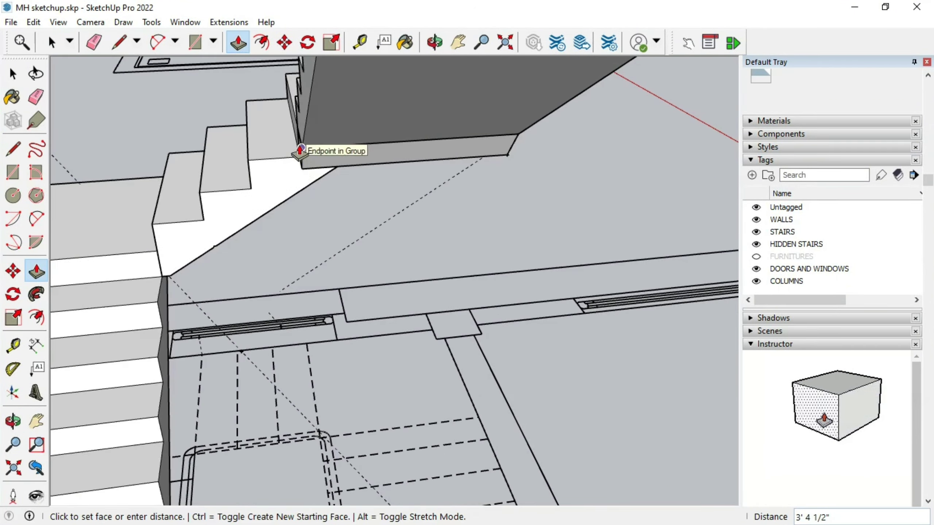
scroll(378, 178, down, 3)
scroll(377, 178, down, 2)
click(435, 43)
mouse_move(423, 129)
mouse_down()
mouse_move(397, 150)
mouse_move(327, 170)
mouse_move(371, 74)
mouse_move(342, 172)
mouse_move(330, 151)
mouse_up()
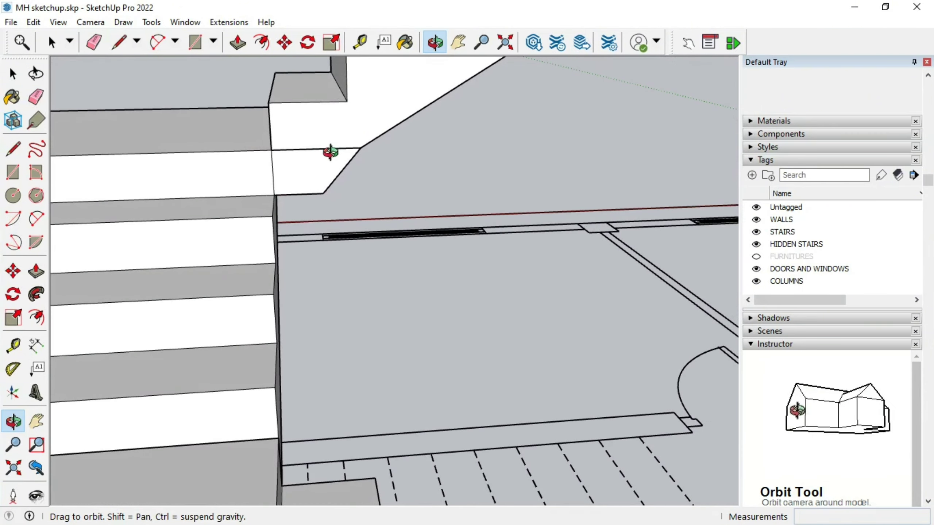
click(360, 42)
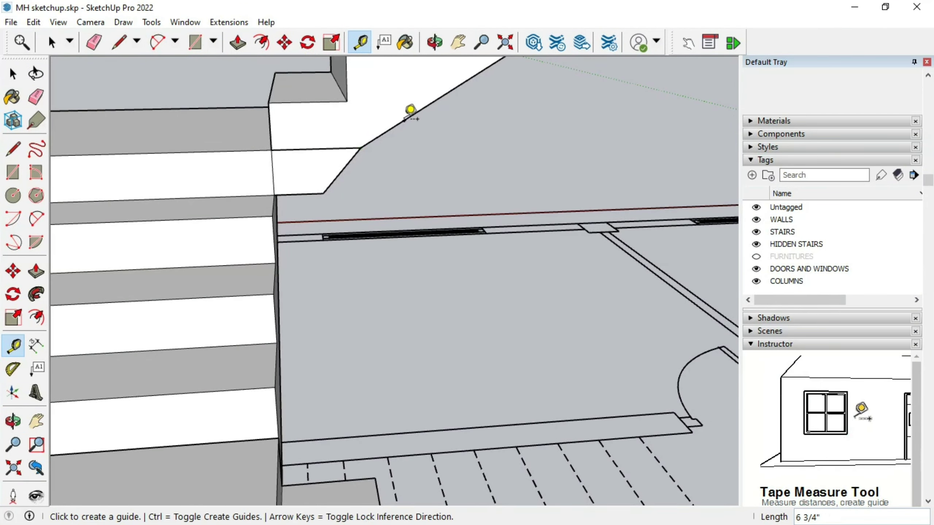
scroll(229, 100, up, 2)
Step: Draw a diagonal edge from the landing edge and push/pull the landing's underside along it
key(l)
scroll(298, 183, up, 1)
click(281, 190)
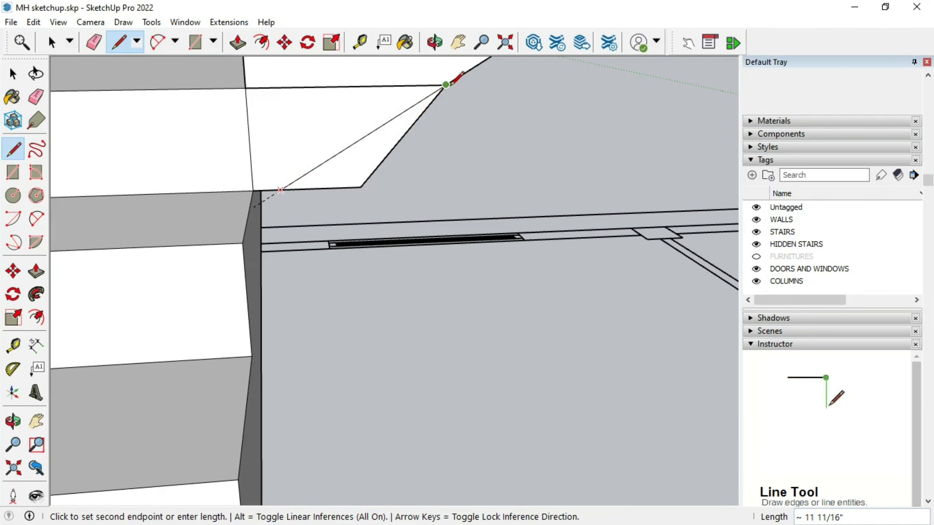
click(237, 44)
scroll(375, 150, down, 2)
middle_drag(368, 155, 366, 109)
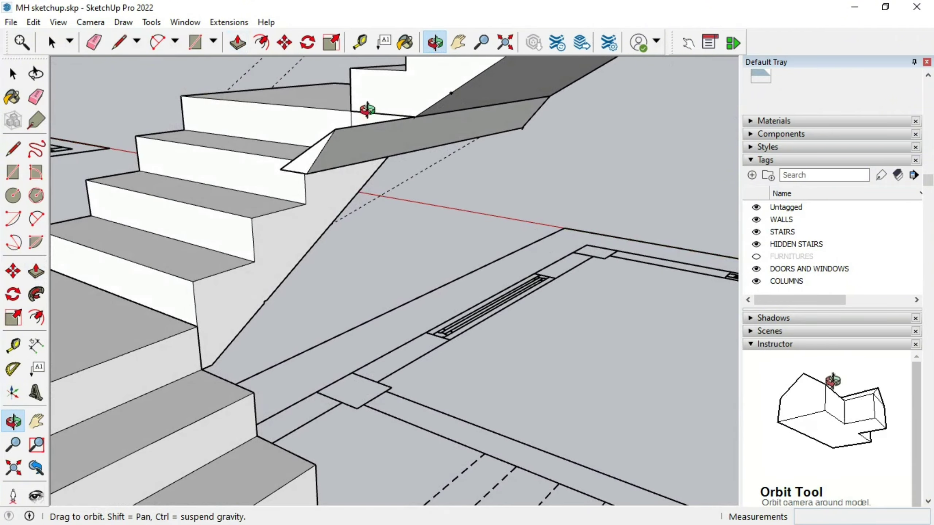
key(Escape)
middle_drag(484, 183, 455, 161)
key(o)
mouse_move(454, 161)
mouse_down()
mouse_move(492, 124)
mouse_move(613, 141)
mouse_move(546, 139)
mouse_move(327, 225)
mouse_move(381, 214)
mouse_move(121, 113)
mouse_up()
Step: Draw a rectangle on the landing side, then delete all guides via Edit > Delete Guides
key(r)
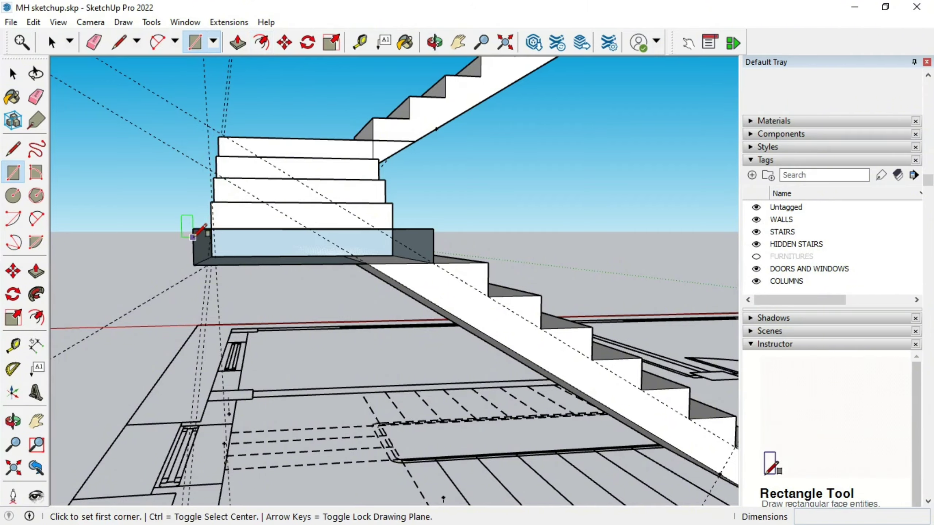
click(441, 260)
key(o)
mouse_move(397, 92)
mouse_down()
mouse_move(286, 183)
mouse_move(255, 169)
mouse_up()
click(33, 22)
click(51, 148)
mouse_move(333, 79)
mouse_down()
mouse_move(365, 246)
mouse_move(347, 262)
mouse_move(495, 327)
mouse_up()
click(51, 42)
Step: Window-select the whole two-flight staircase and make it a group
right_click(438, 215)
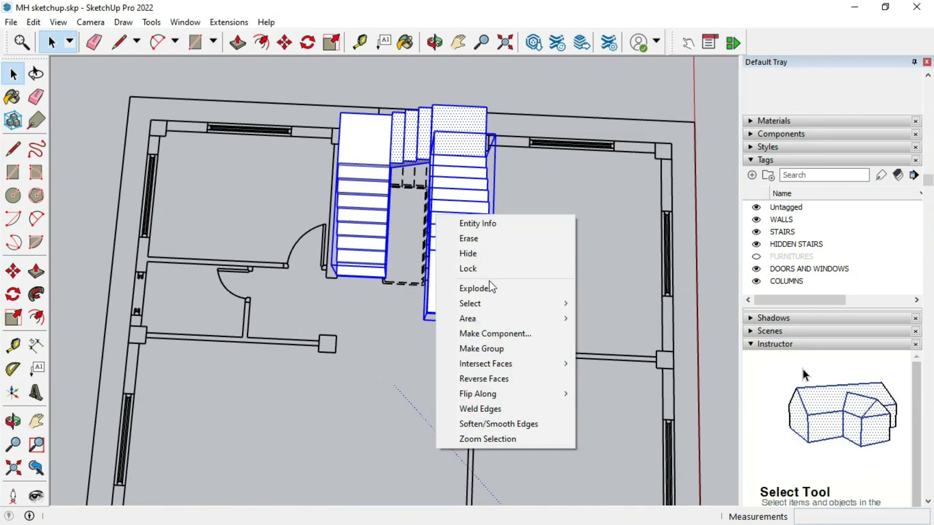
key(Escape)
drag(298, 82, 526, 305)
right_click(375, 154)
click(397, 266)
scroll(365, 239, down, 3)
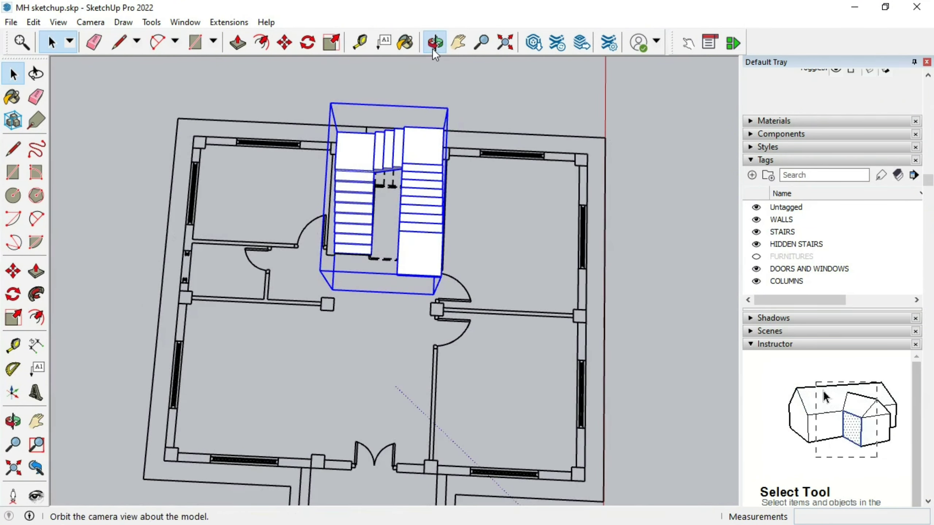
Step: Ctrl-move a copy of the stairs group beside the house and orbit around it
key(m)
key(space)
click(286, 43)
click(382, 220)
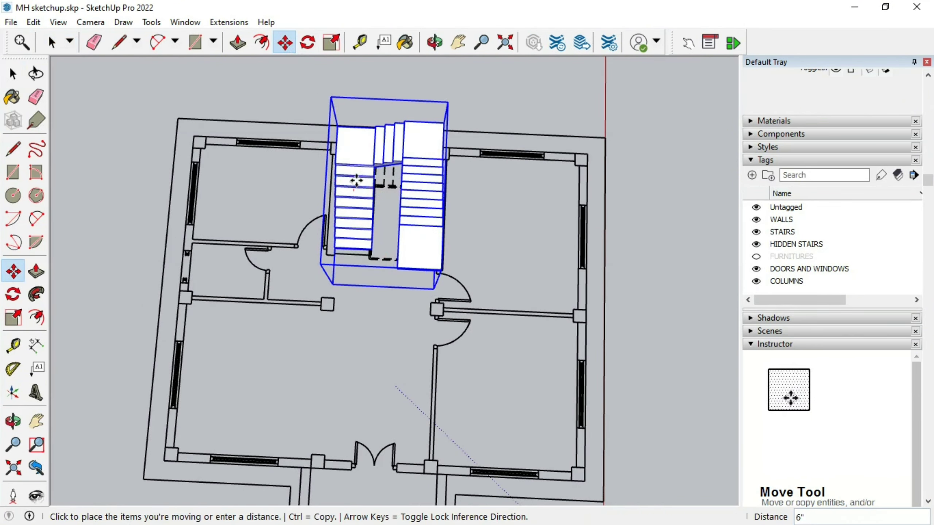
key(ctrl)
scroll(463, 377, down, 5)
click(408, 109)
middle_drag(409, 109, 504, 332)
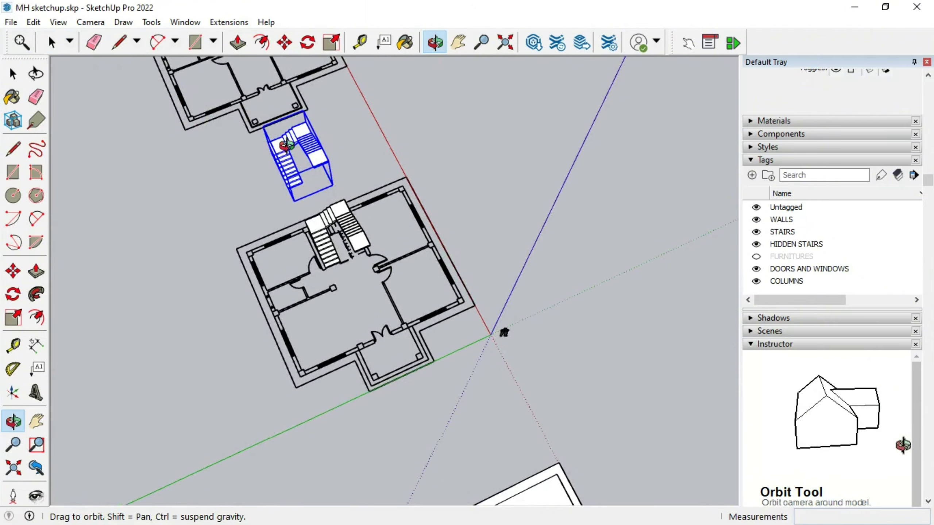
mouse_move(330, 191)
mouse_down()
mouse_move(250, 198)
mouse_move(176, 331)
mouse_up()
scroll(145, 383, up, 5)
scroll(168, 355, up, 2)
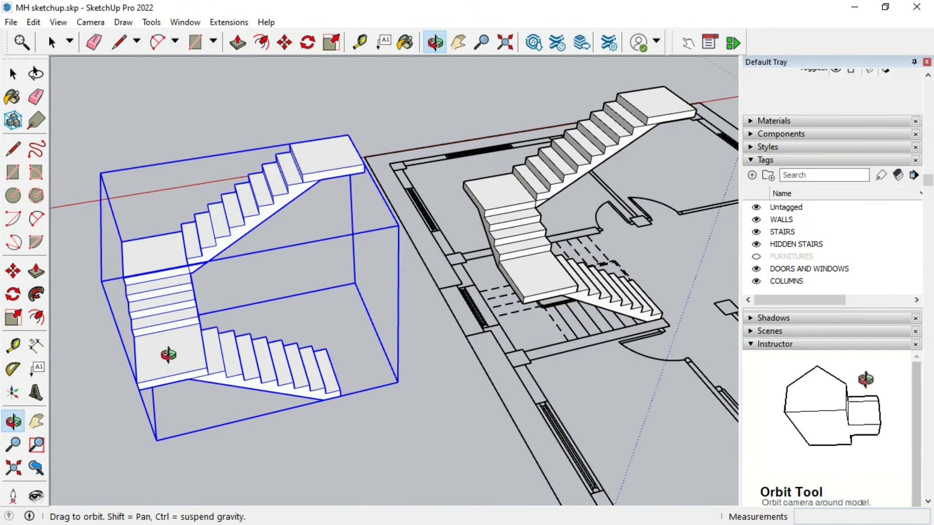
drag(140, 290, 307, 133)
Step: Open the copied staircase group for editing and orbit below its stairs
key(space)
double_click(174, 304)
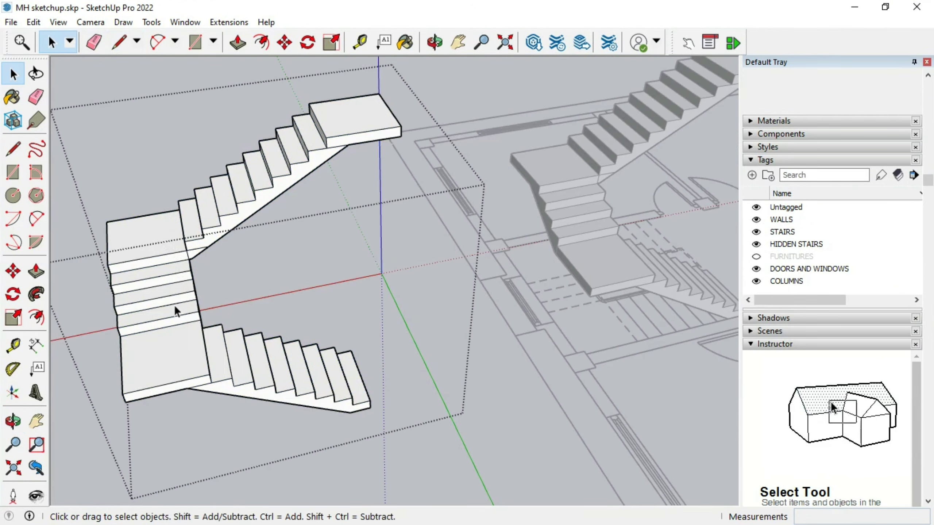
scroll(174, 304, up, 2)
click(94, 41)
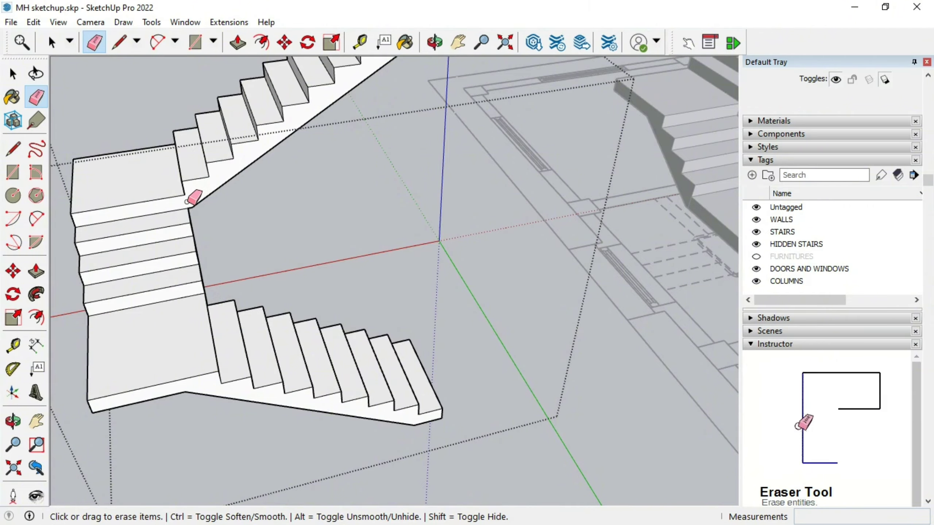
middle_drag(188, 201, 272, 188)
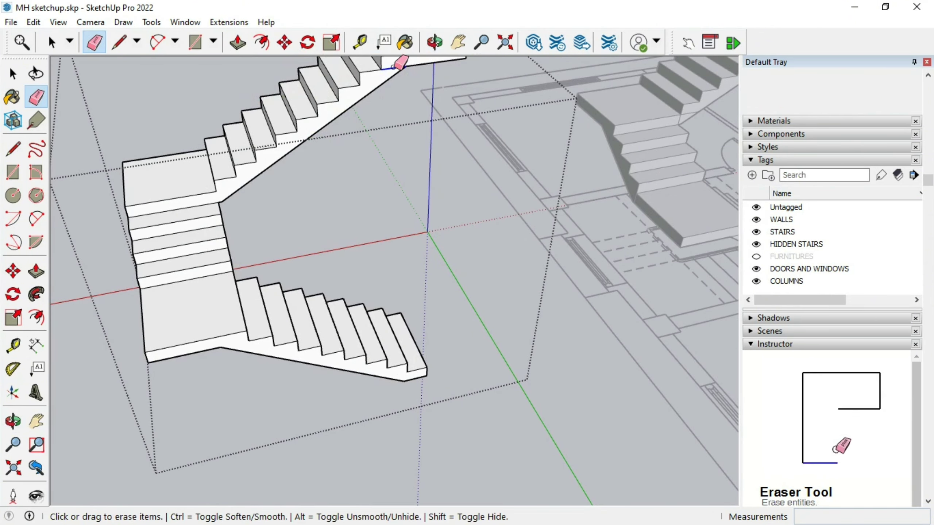
key(space)
key(o)
drag(355, 104, 224, 138)
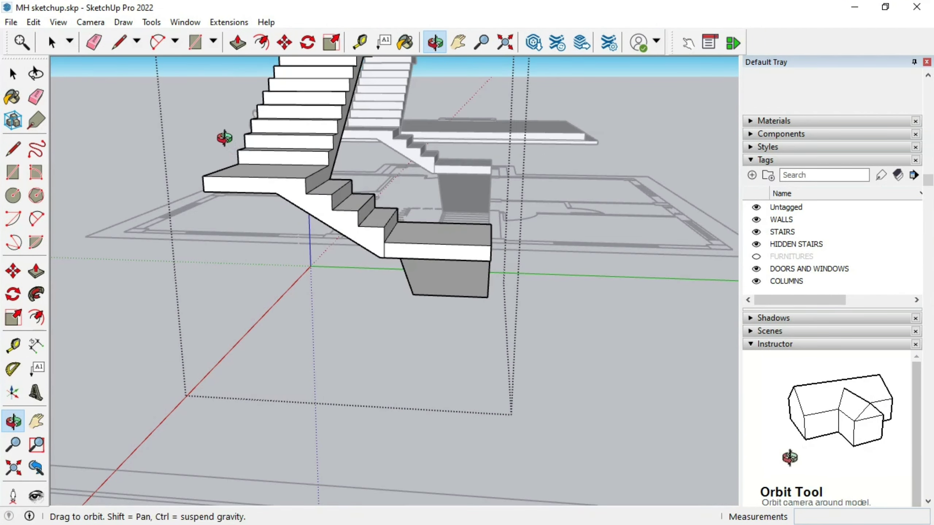
Step: Erase the stray edges under the copied staircase's top landing
key(e)
key(space)
key(o)
drag(324, 157, 515, 183)
key(e)
mouse_move(515, 183)
middle_down()
mouse_move(380, 299)
mouse_move(294, 146)
middle_up()
scroll(381, 291, up, 3)
scroll(388, 301, up, 3)
key(o)
drag(294, 146, 215, 207)
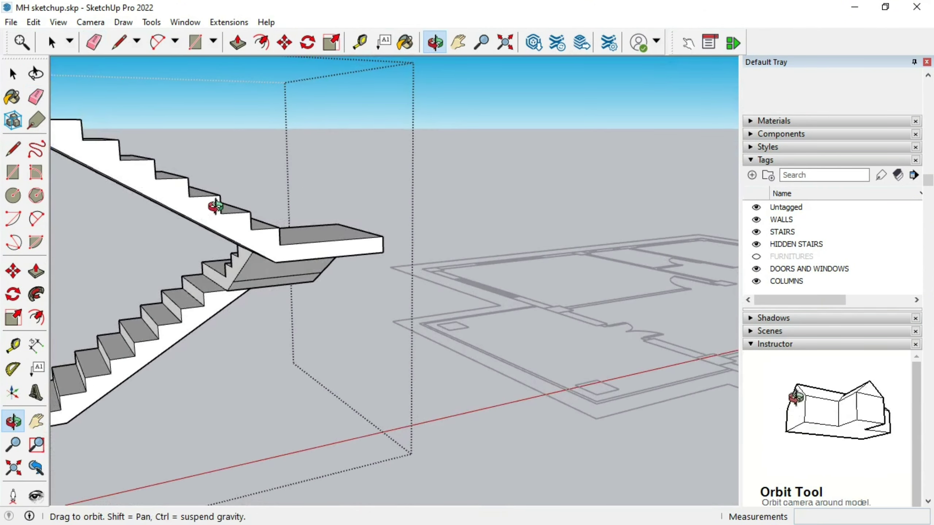
scroll(257, 243, up, 3)
mouse_move(294, 279)
mouse_down()
mouse_move(184, 221)
mouse_move(221, 166)
mouse_up()
key(e)
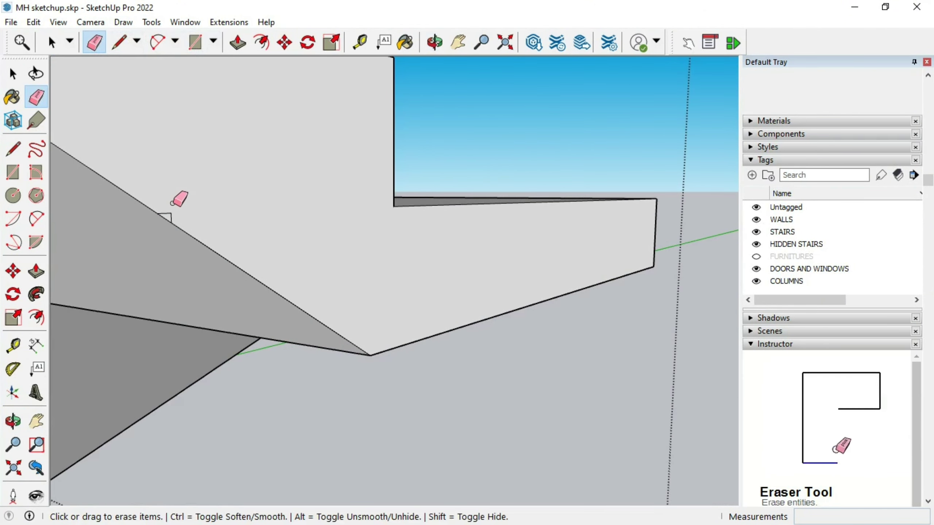
scroll(171, 213, down, 5)
key(o)
mouse_move(528, 260)
mouse_down()
mouse_move(388, 179)
mouse_move(264, 175)
mouse_move(368, 173)
mouse_up()
scroll(369, 173, up, 3)
Step: Draw a rectangle on the landing's front face and push its side inward flush with the upper flight
click(195, 42)
click(301, 200)
click(479, 208)
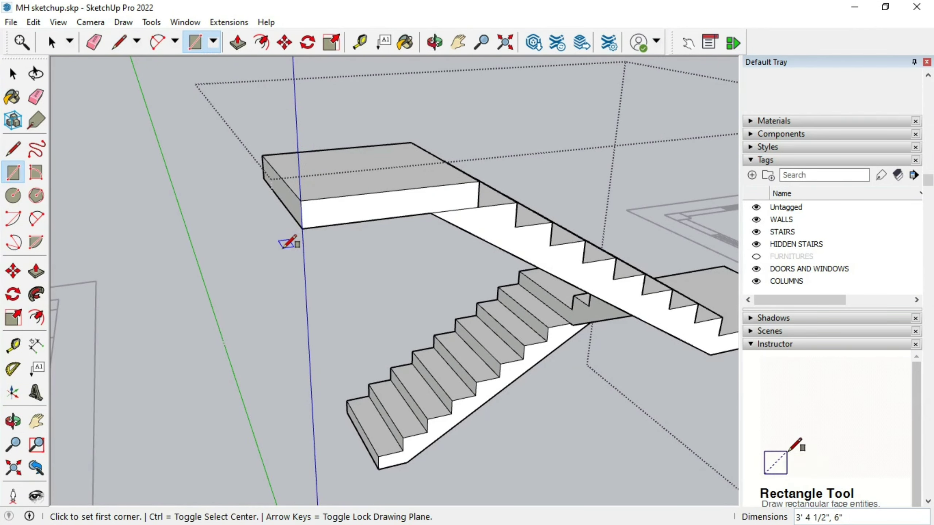
key(p)
click(292, 191)
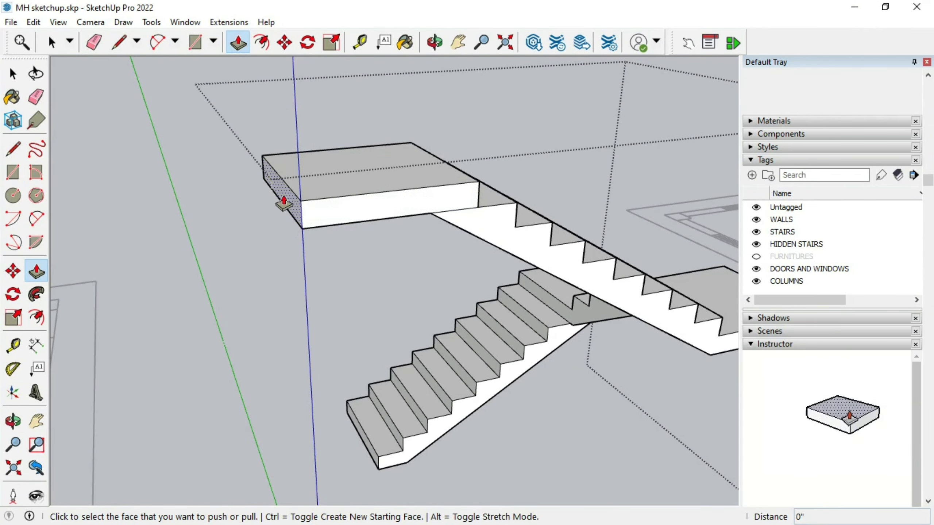
key(Escape)
Step: Draw a 3' vertical line up the blue axis from a step corner
key(e)
key(o)
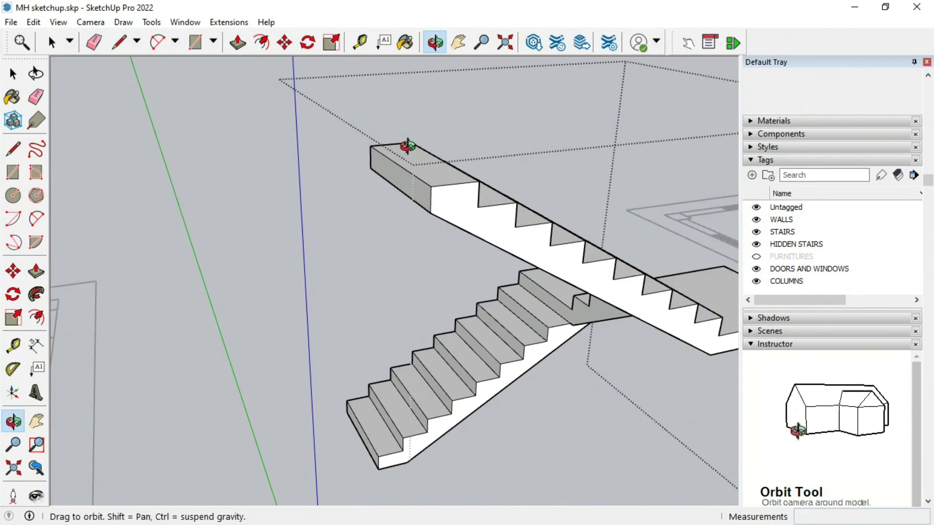
scroll(406, 146, up, 5)
key(l)
click(432, 379)
text(3')
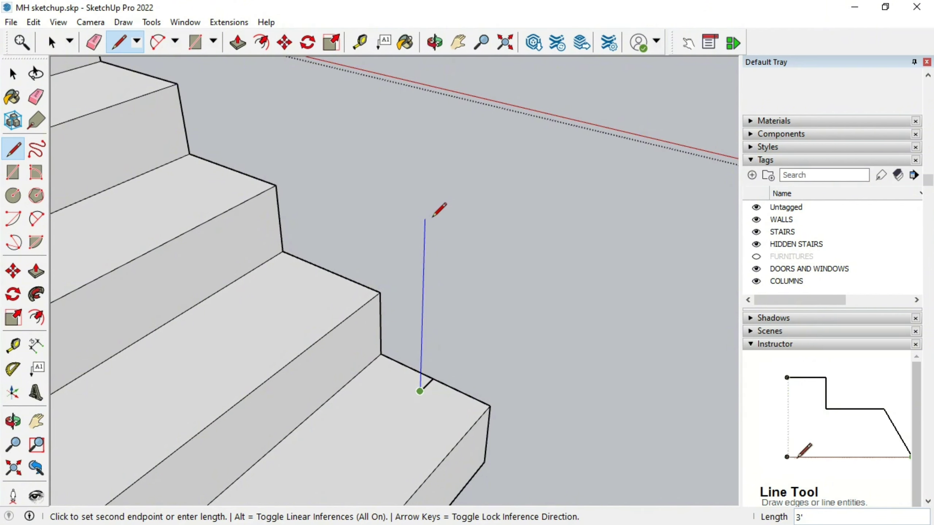
key(Return)
scroll(526, 381, down, 2)
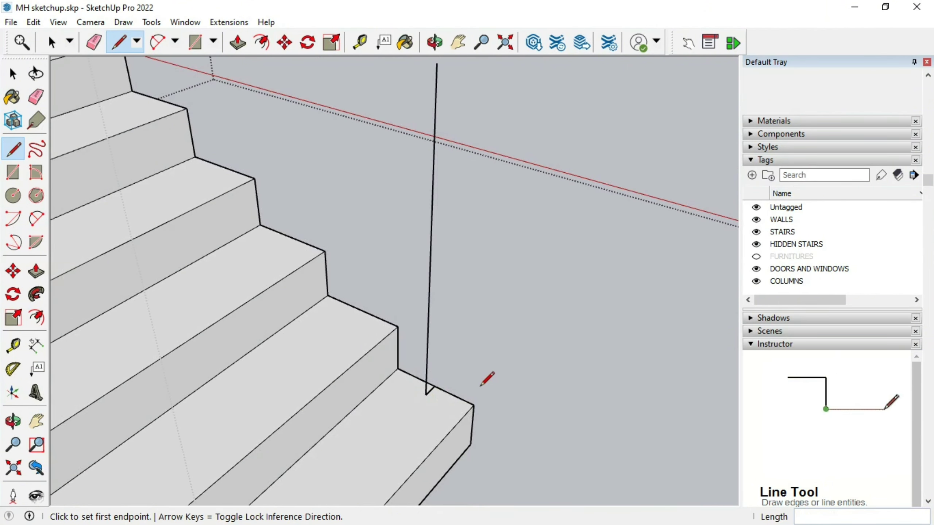
scroll(491, 383, down, 2)
scroll(258, 156, up, 3)
scroll(239, 162, down, 1)
scroll(244, 137, up, 3)
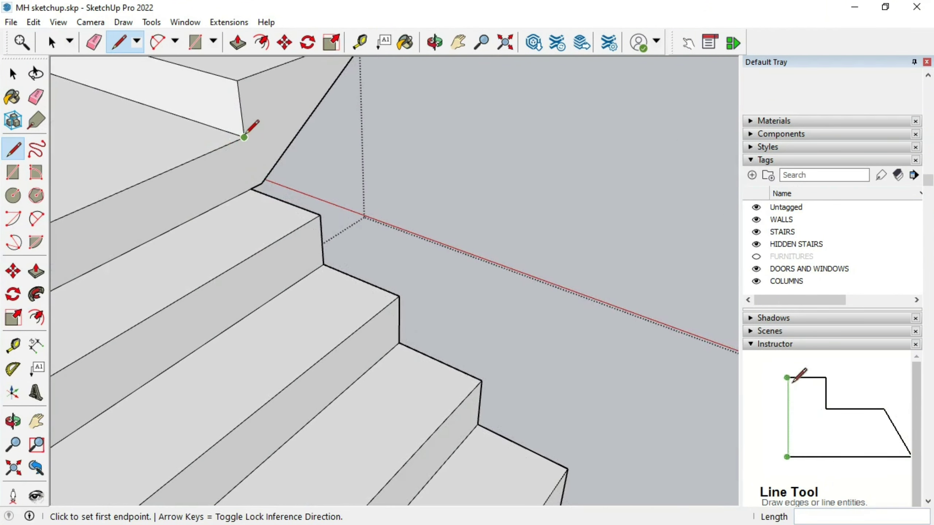
Step: Measure from the top step corner with the Tape Measure
click(362, 41)
click(245, 137)
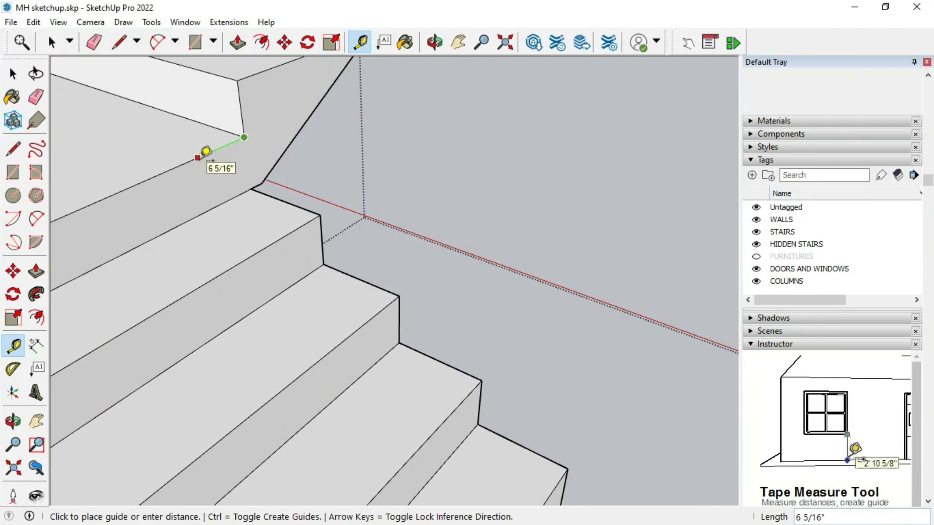
scroll(208, 149, up, 1)
scroll(213, 142, up, 1)
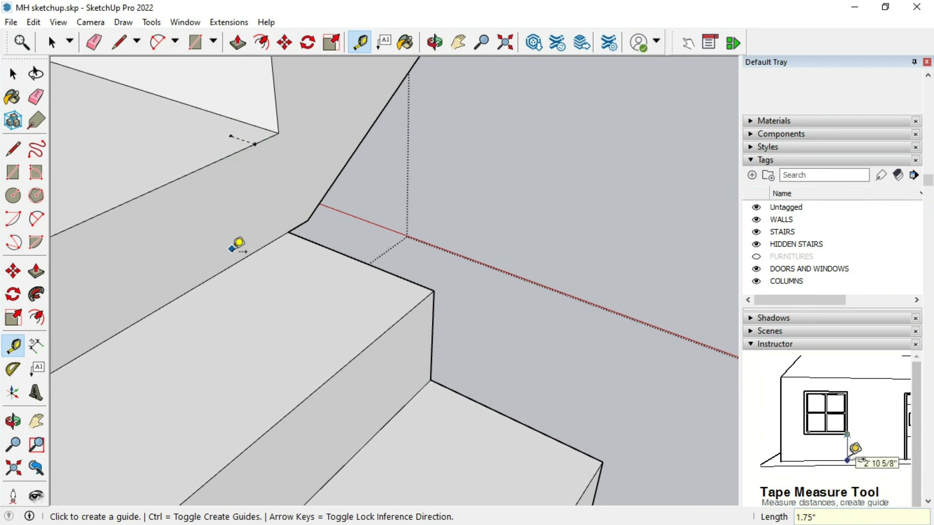
scroll(239, 243, down, 3)
scroll(240, 183, down, 2)
scroll(512, 364, up, 1)
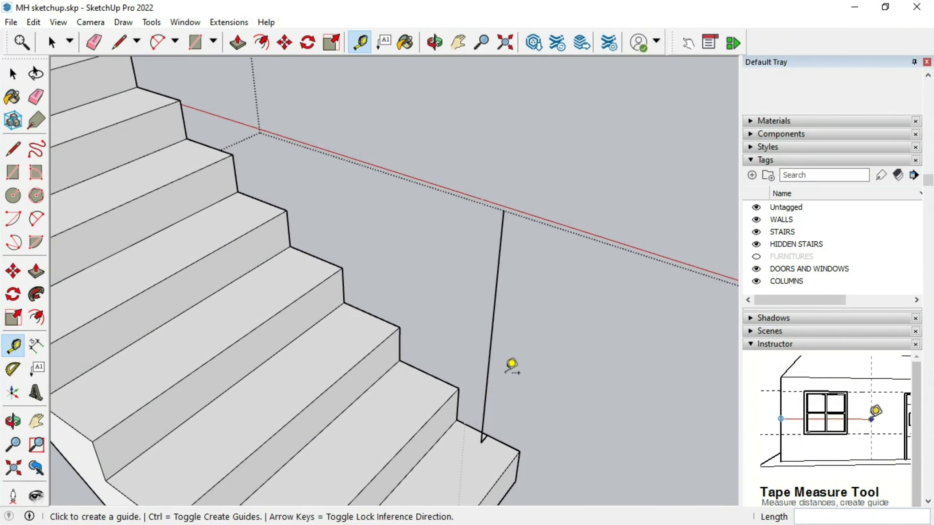
Step: Select the 3' vertical line and begin copying it with Move and Ctrl
key(space)
click(493, 318)
double_click(495, 315)
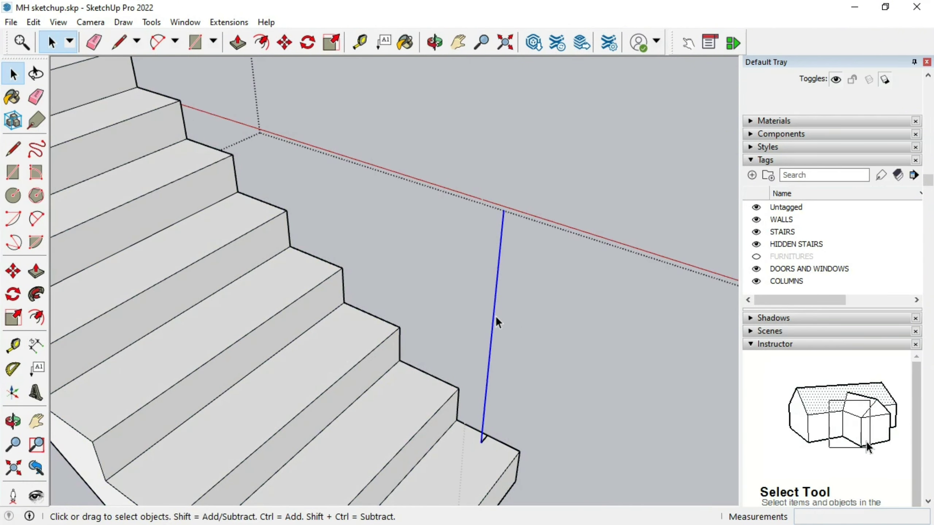
key(m)
key(ctrl)
Step: Place a copy of the vertical post line and orbit toward the landing and upper steps
click(482, 438)
scroll(280, 240, down, 2)
scroll(280, 240, up, 2)
click(258, 138)
scroll(259, 322, down, 2)
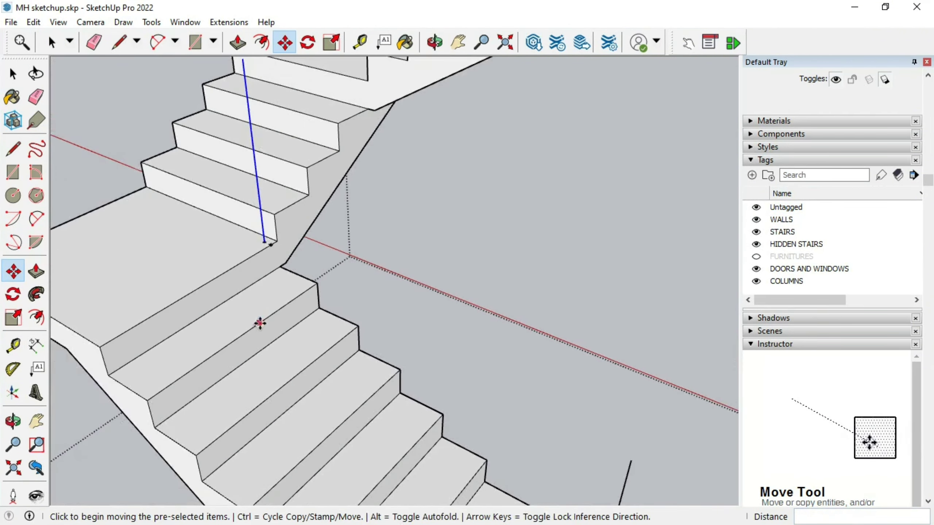
middle_drag(259, 323, 352, 142)
key(o)
drag(335, 211, 444, 219)
scroll(445, 219, up, 3)
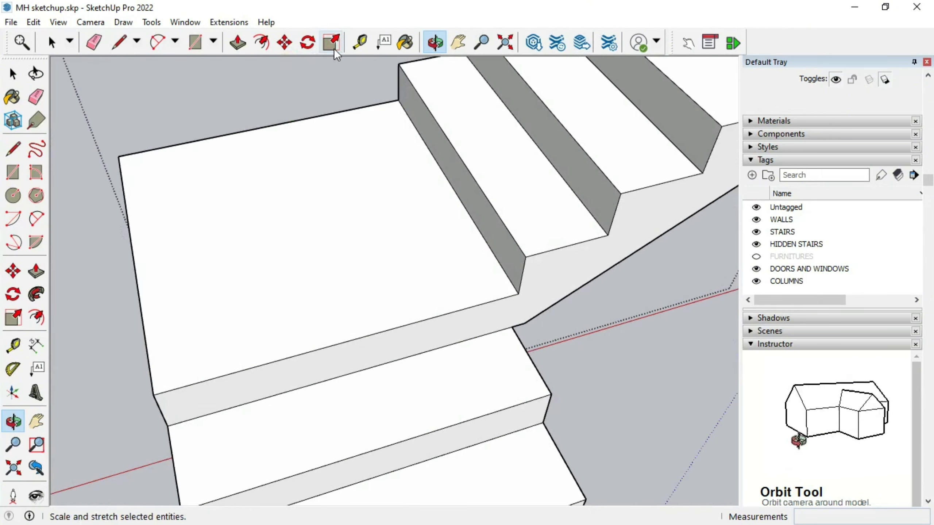
click(360, 42)
Step: Draw a vertical line rising from the top step of the upper flight
key(l)
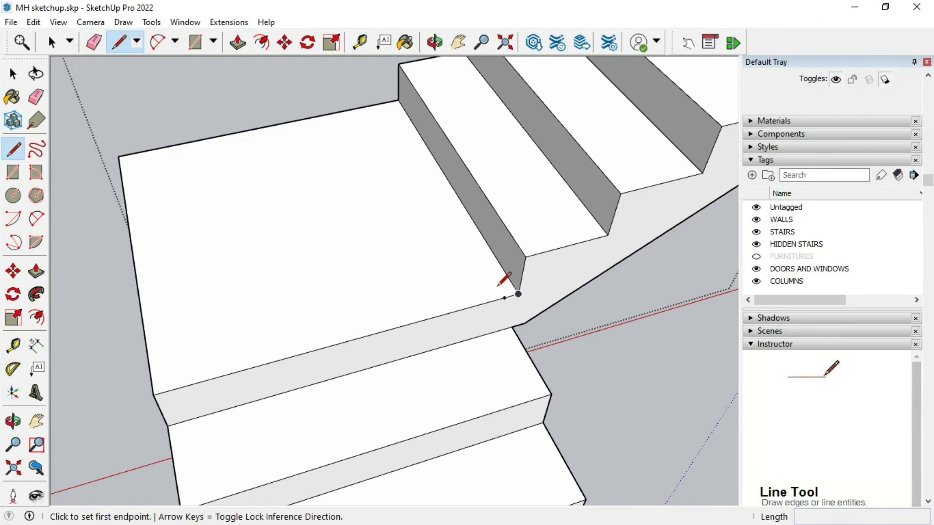
click(504, 298)
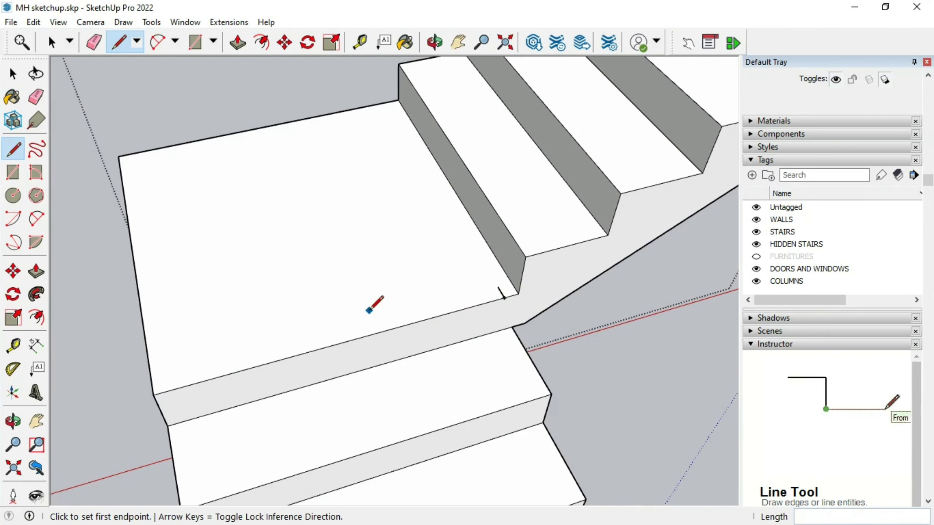
scroll(369, 309, down, 3)
middle_drag(337, 305, 633, 144)
scroll(633, 145, up, 2)
click(649, 138)
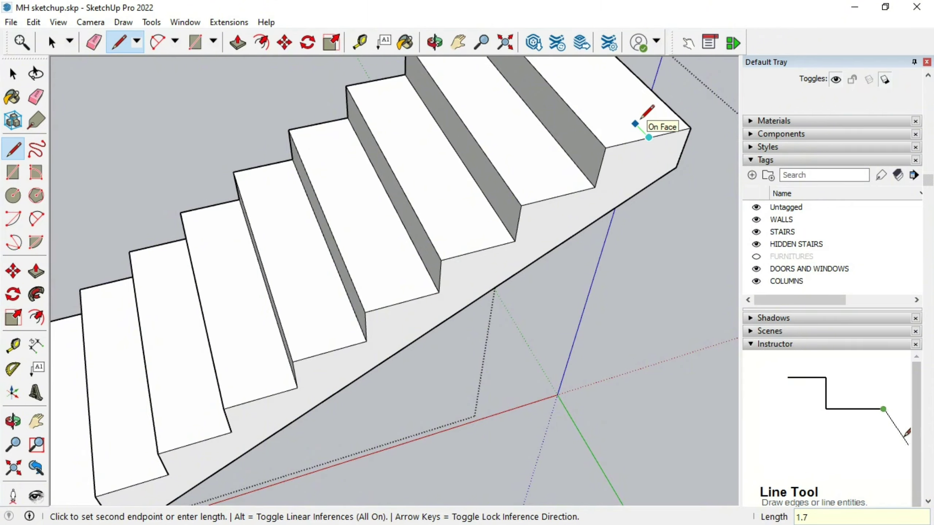
click(642, 118)
scroll(642, 118, down, 3)
key(space)
scroll(356, 364, up, 3)
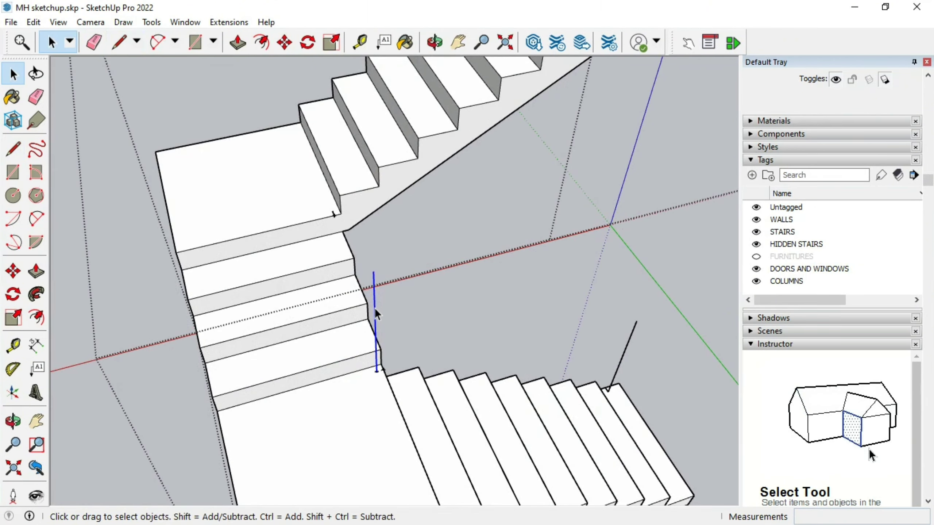
Step: Ctrl-copy the post line with Move onto the top step
key(m)
scroll(383, 375, up, 3)
click(384, 375)
key(ctrl)
click(387, 202)
scroll(344, 312, down, 2)
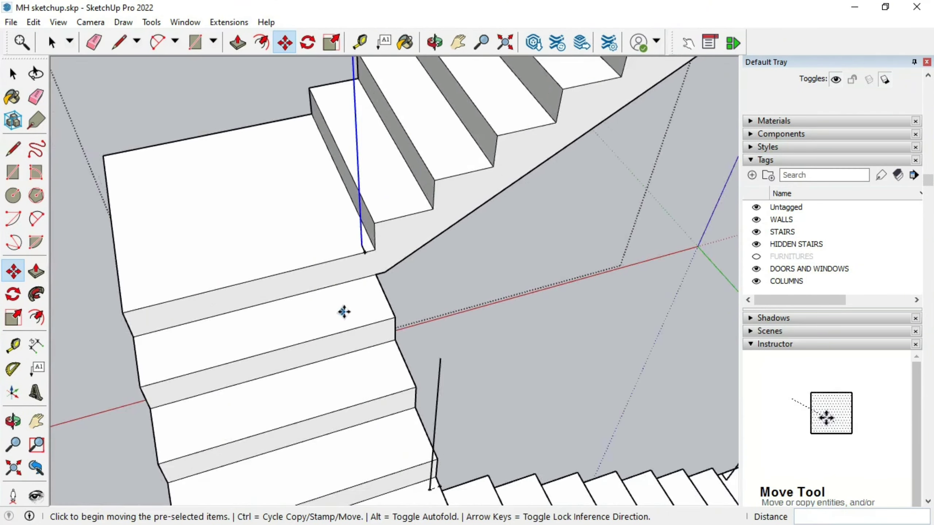
scroll(344, 312, down, 2)
click(359, 271)
scroll(563, 125, down, 2)
scroll(563, 125, up, 2)
click(470, 178)
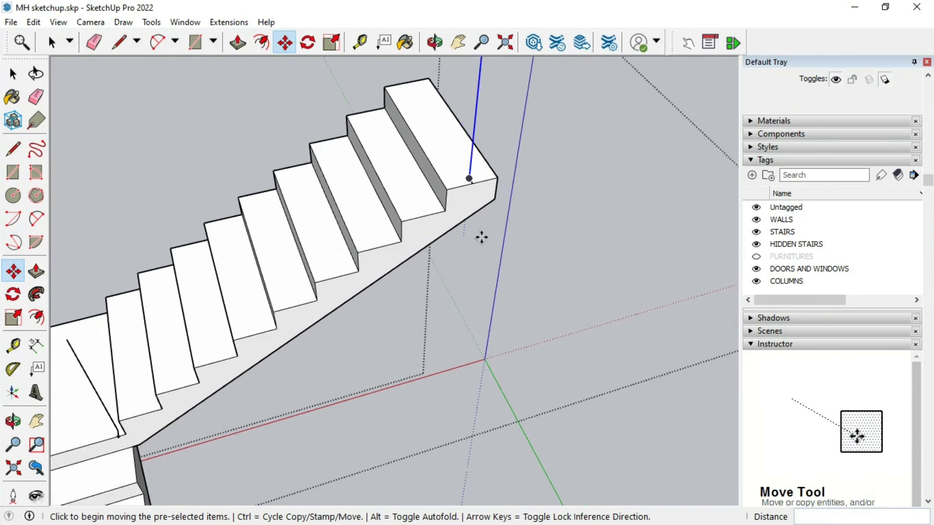
scroll(481, 237, down, 3)
Step: Draw rail-path lines joining the post tops down the upper flight
click(118, 42)
scroll(467, 146, up, 3)
click(468, 146)
scroll(280, 267, down, 2)
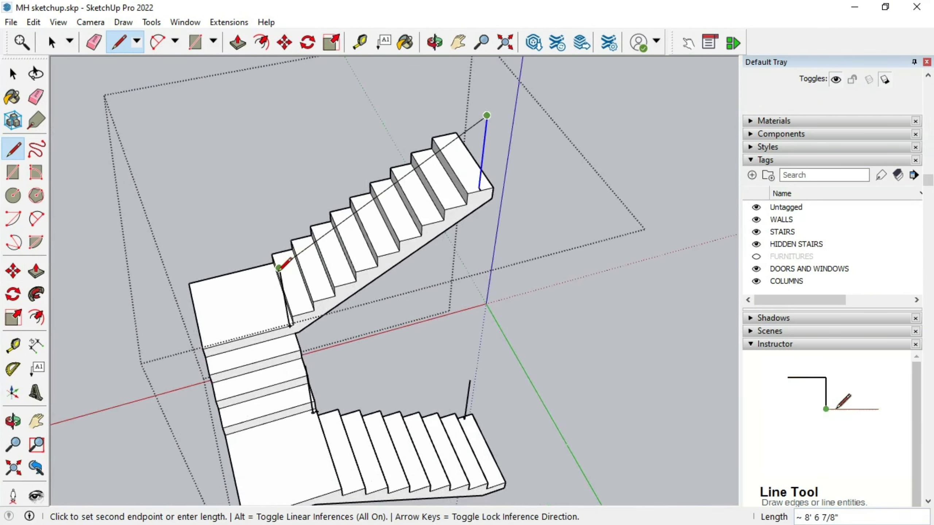
click(279, 267)
scroll(279, 267, down, 2)
scroll(314, 347, up, 3)
click(314, 347)
scroll(442, 315, down, 2)
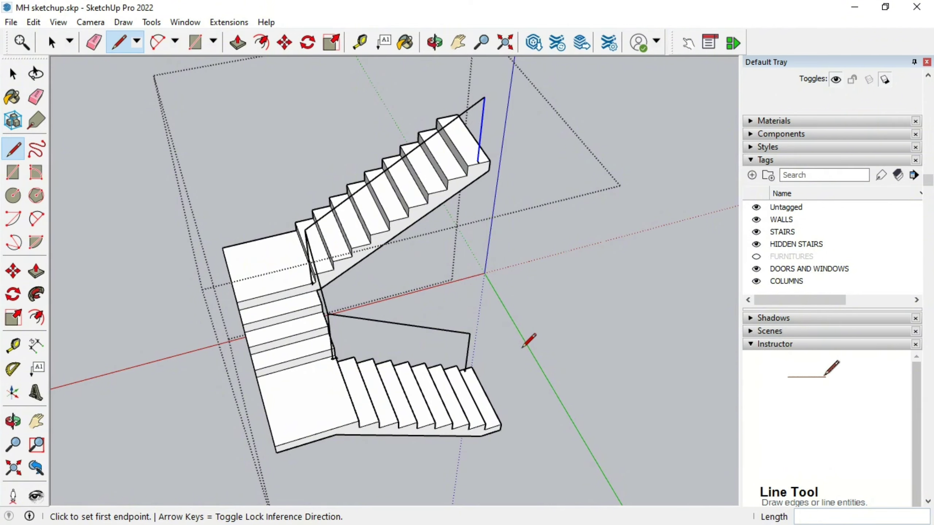
Step: Orbit above the rail path and start the 0.75" circle at its lower end
key(o)
drag(477, 401, 444, 440)
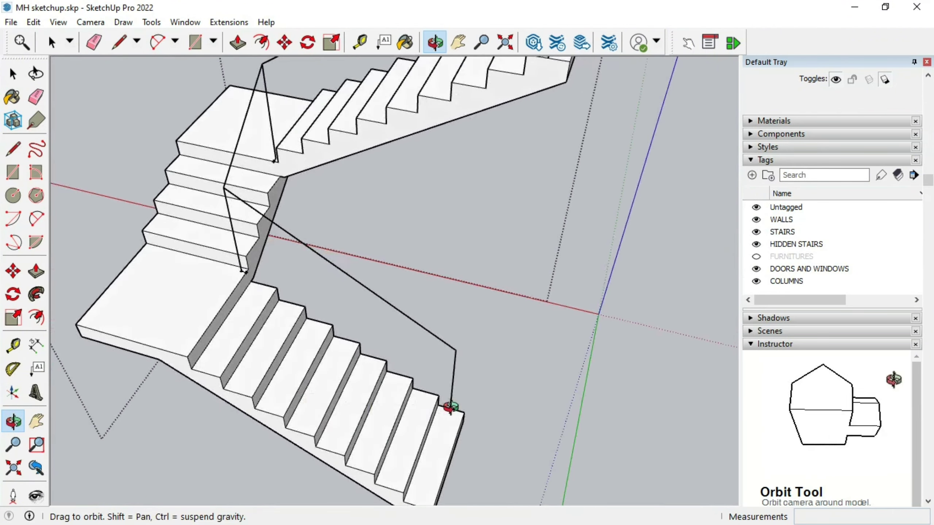
scroll(282, 393, up, 3)
key(c)
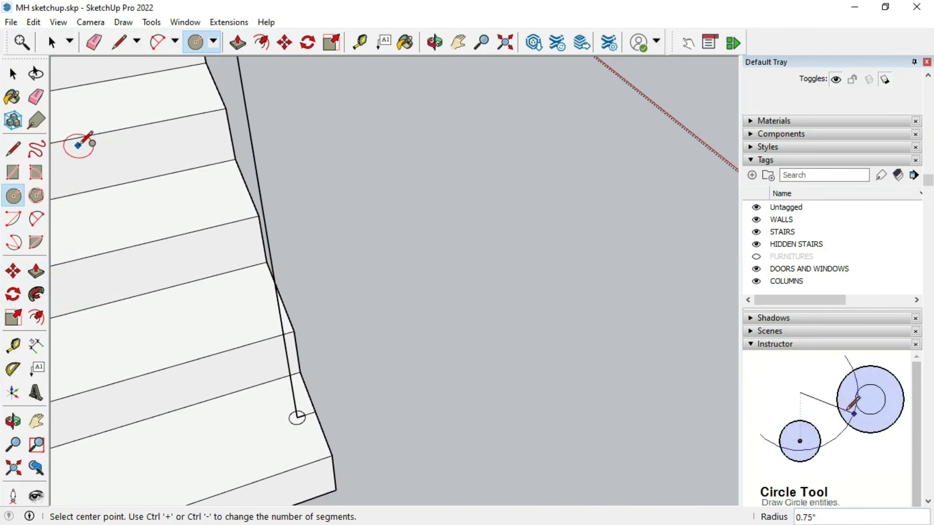
Step: Sweep the small circle along the selected rail-path edges with Follow Me, then orbit to inspect it
key(space)
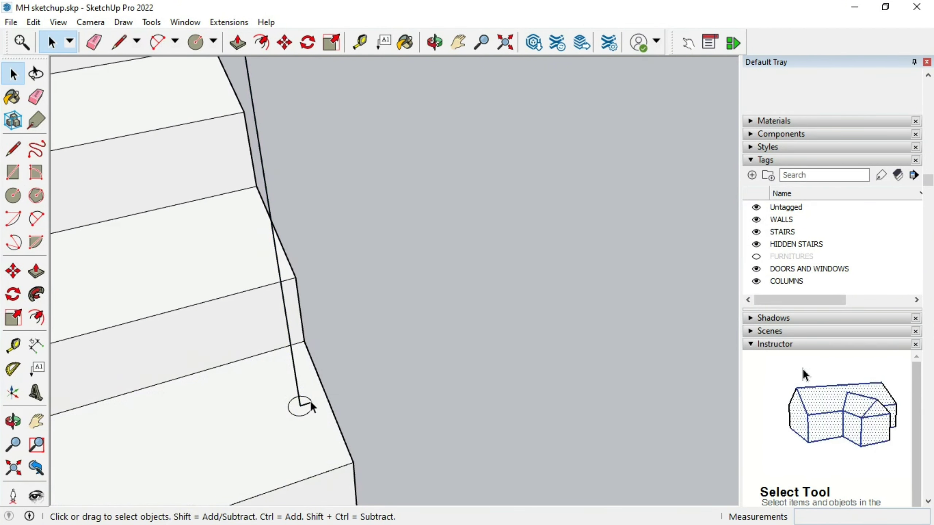
click(313, 406)
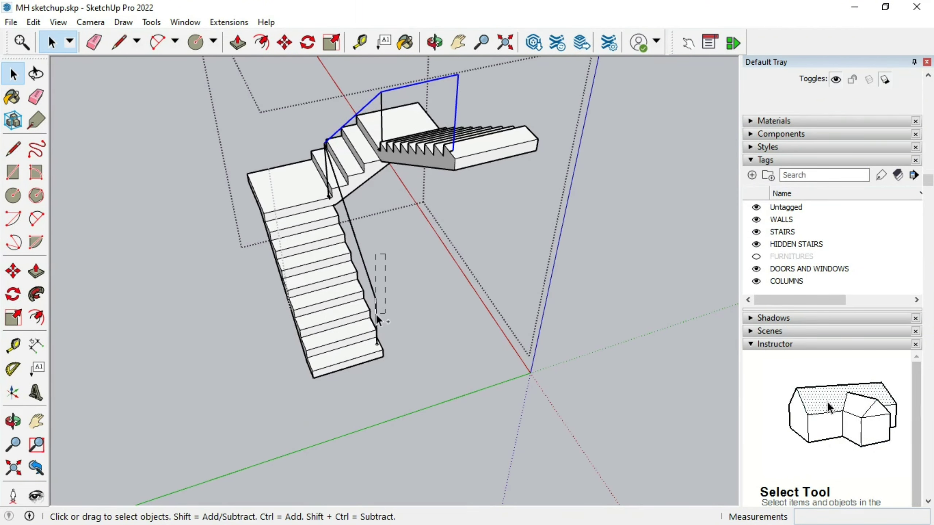
drag(386, 254, 376, 315)
click(262, 43)
click(417, 340)
key(o)
drag(460, 257, 374, 320)
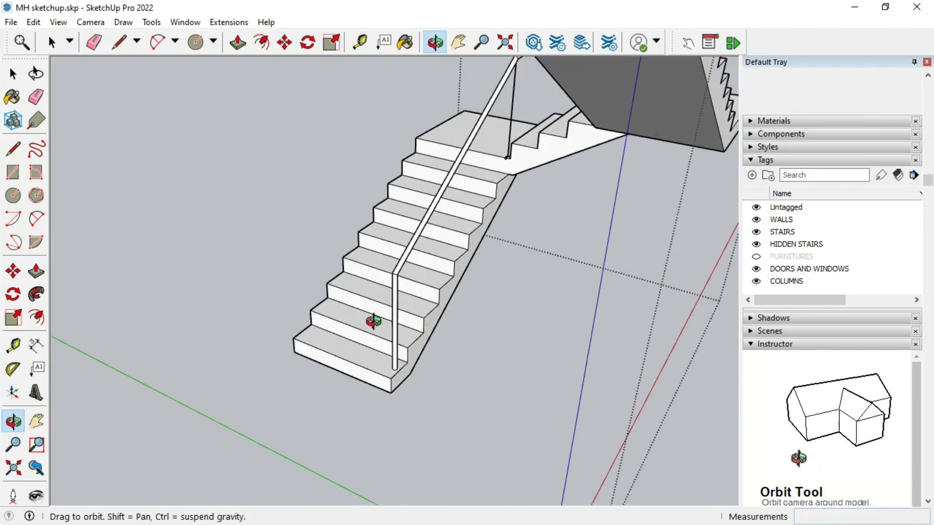
Step: Draw a baluster circle on a step and Push/Pull it up to the handrail
key(l)
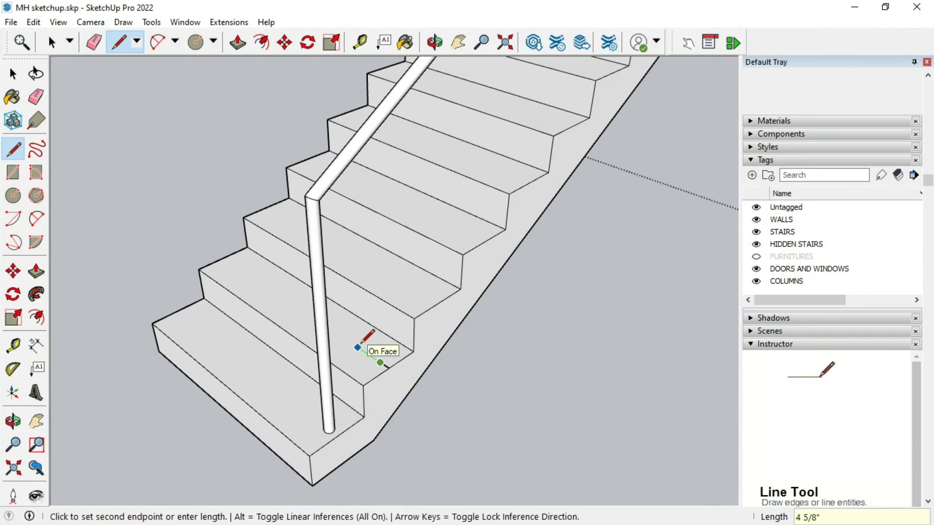
key(c)
scroll(362, 346, up, 2)
click(363, 344)
key(p)
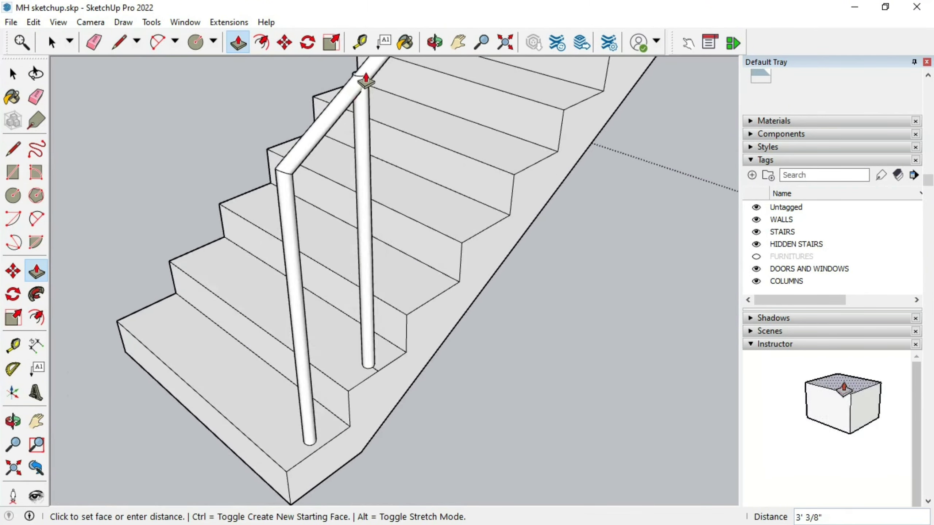
click(369, 155)
middle_drag(369, 155, 592, 235)
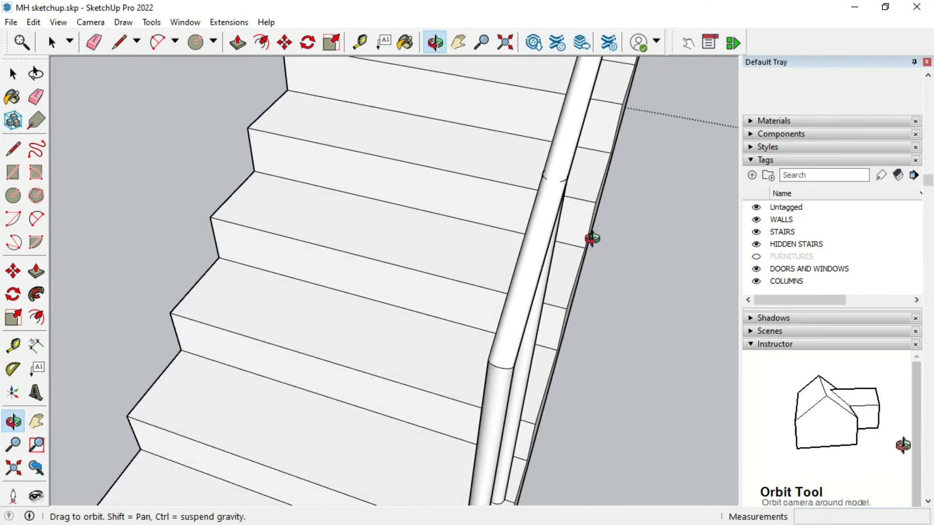
key(e)
middle_drag(525, 150, 596, 223)
Step: Move-copy the baluster to the next step and array it x10 along the flight
key(space)
key(m)
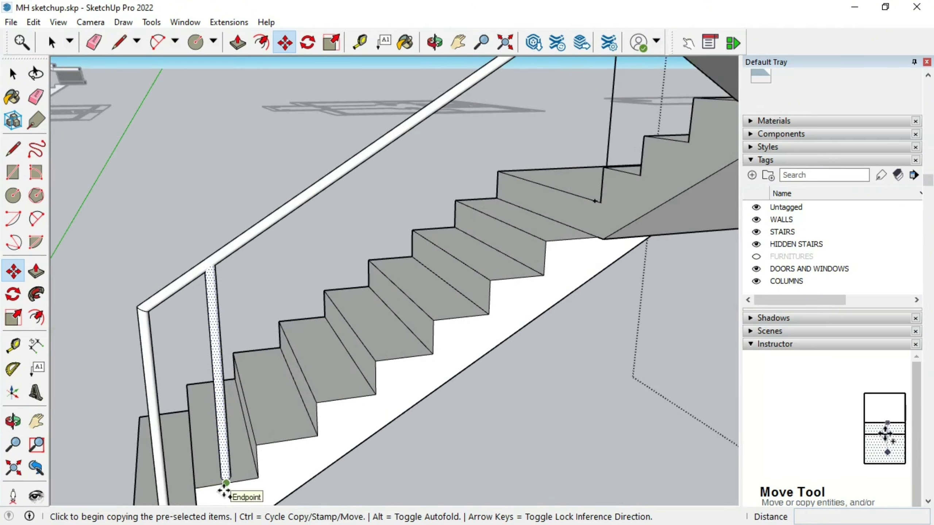
click(228, 493)
click(438, 288)
text(x10)
mouse_move(438, 287)
middle_down()
mouse_move(531, 243)
mouse_move(453, 117)
middle_up()
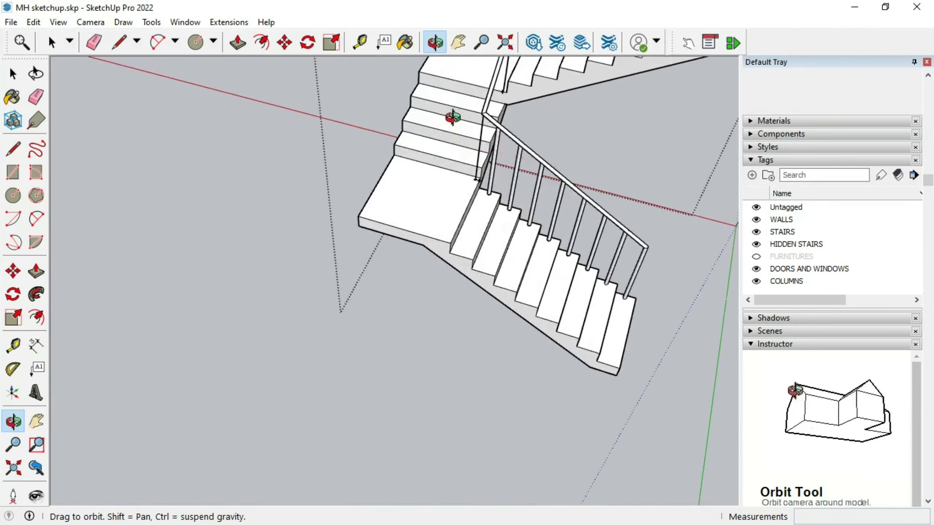
scroll(313, 375, up, 5)
Step: Erase the stray edges around the upper flight
key(c)
key(m)
scroll(298, 371, up, 5)
click(94, 42)
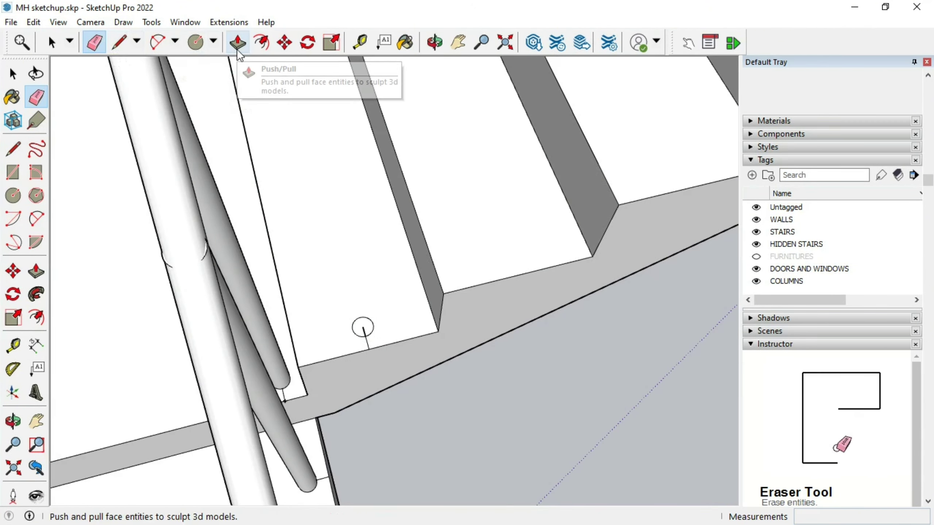
key(space)
scroll(351, 327, up, 3)
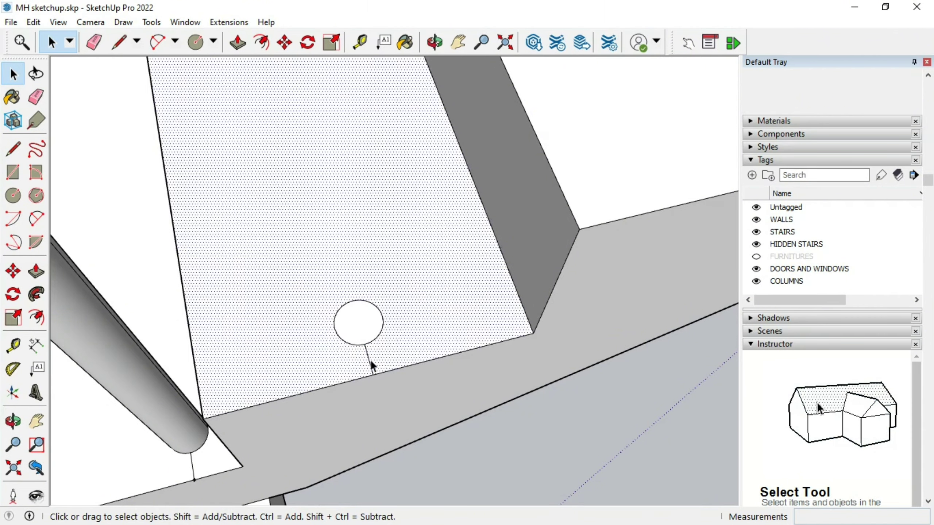
Step: Push/Pull the circle on the upper flight up to meet the handrail
key(p)
click(359, 320)
scroll(358, 321, down, 3)
scroll(355, 302, down, 2)
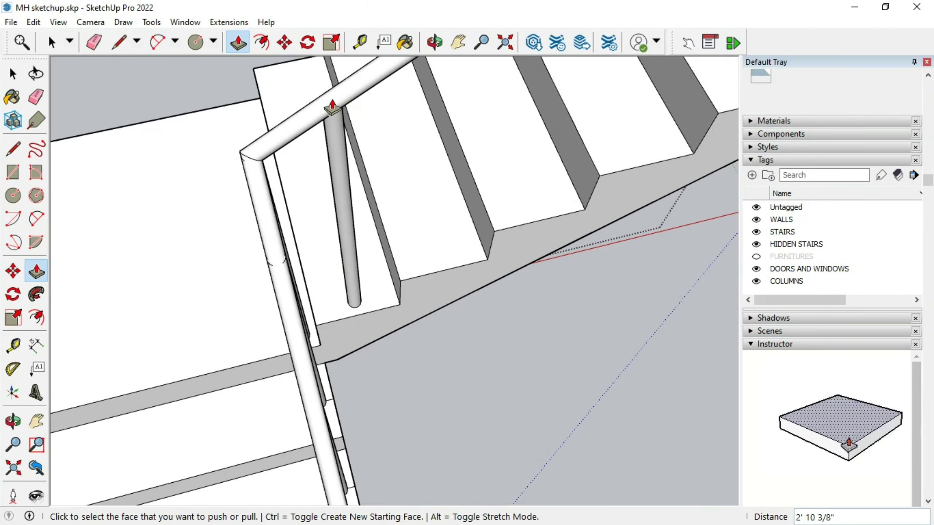
click(333, 107)
scroll(381, 317, down, 2)
scroll(396, 328, down, 2)
scroll(351, 308, up, 2)
scroll(350, 309, up, 2)
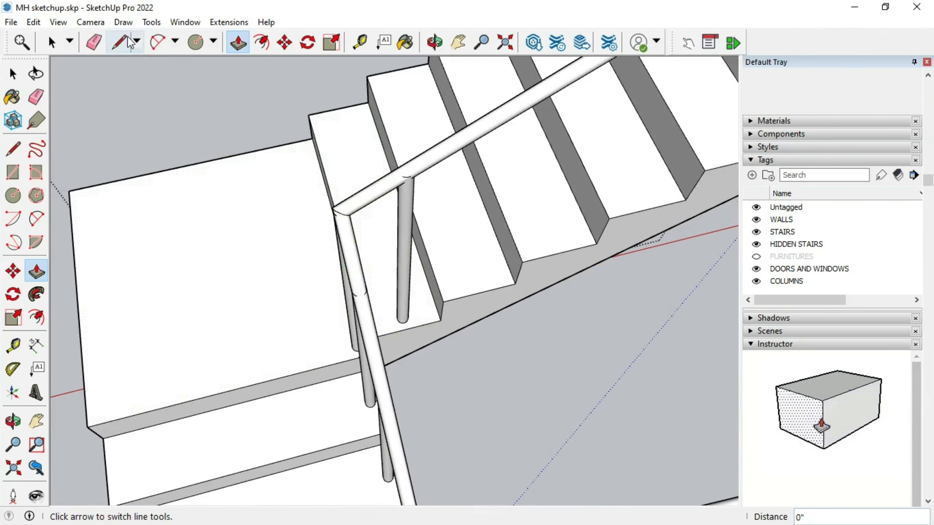
Step: Ctrl-copy the post up the flight and enter 9 evenly spaced copies
key(space)
key(ctrl)
click(408, 329)
scroll(501, 240, down, 3)
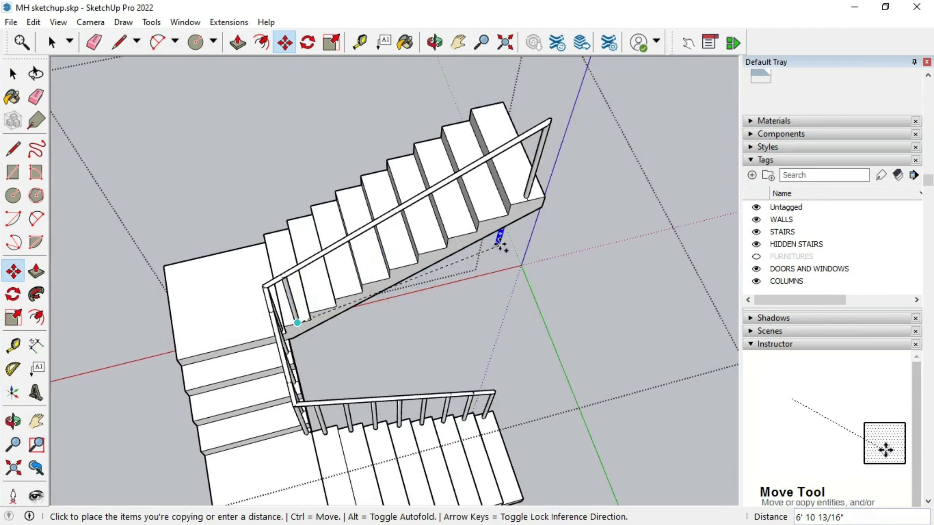
scroll(497, 215, up, 3)
click(489, 210)
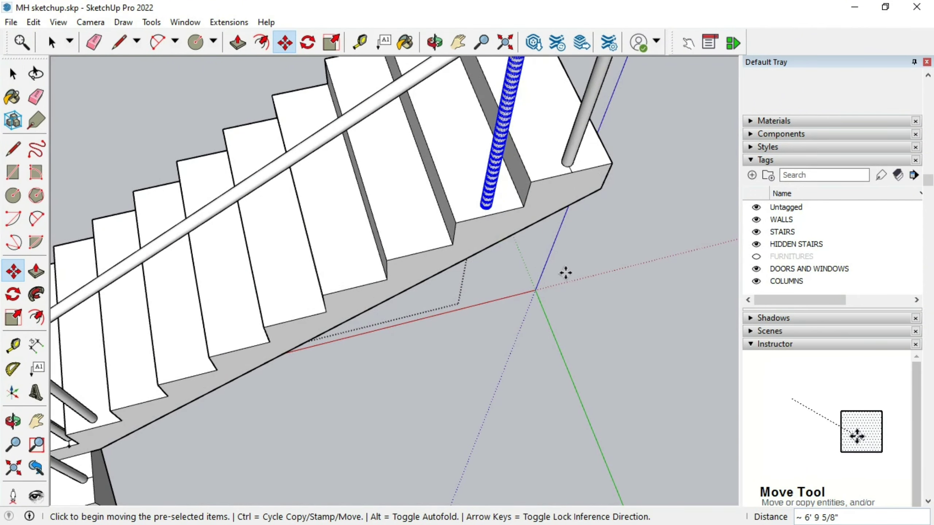
text(9)
key(Return)
scroll(565, 273, down, 3)
scroll(508, 181, down, 3)
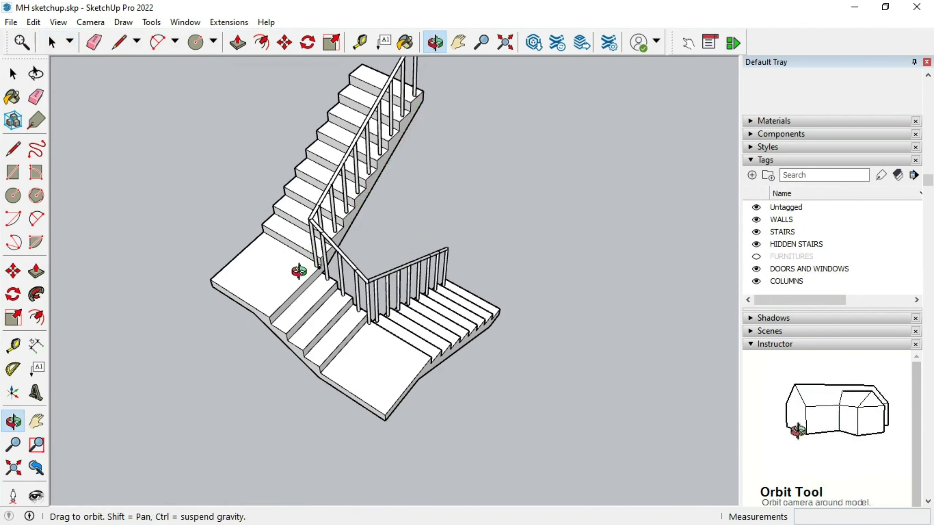
mouse_move(299, 271)
middle_down()
mouse_move(536, 278)
mouse_move(278, 305)
mouse_move(234, 300)
mouse_move(302, 313)
mouse_move(254, 317)
mouse_move(320, 331)
mouse_move(244, 323)
mouse_move(323, 300)
middle_up()
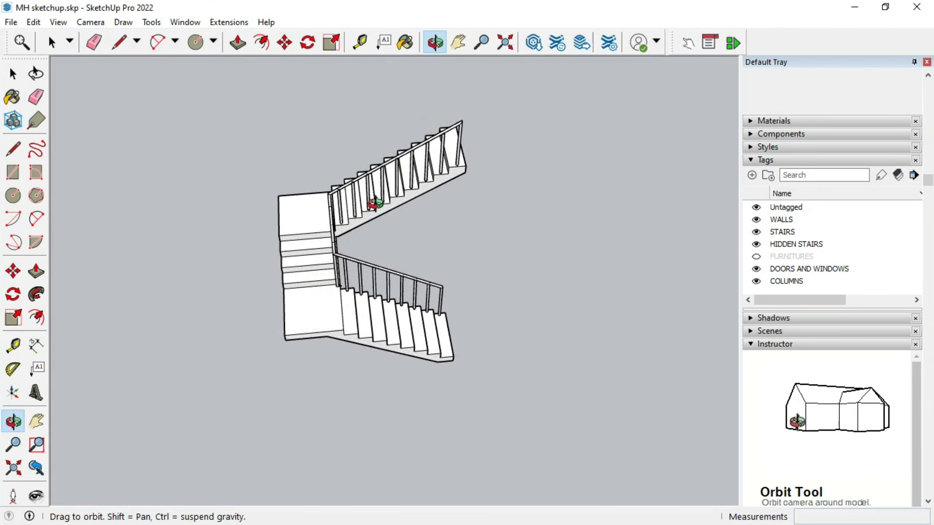